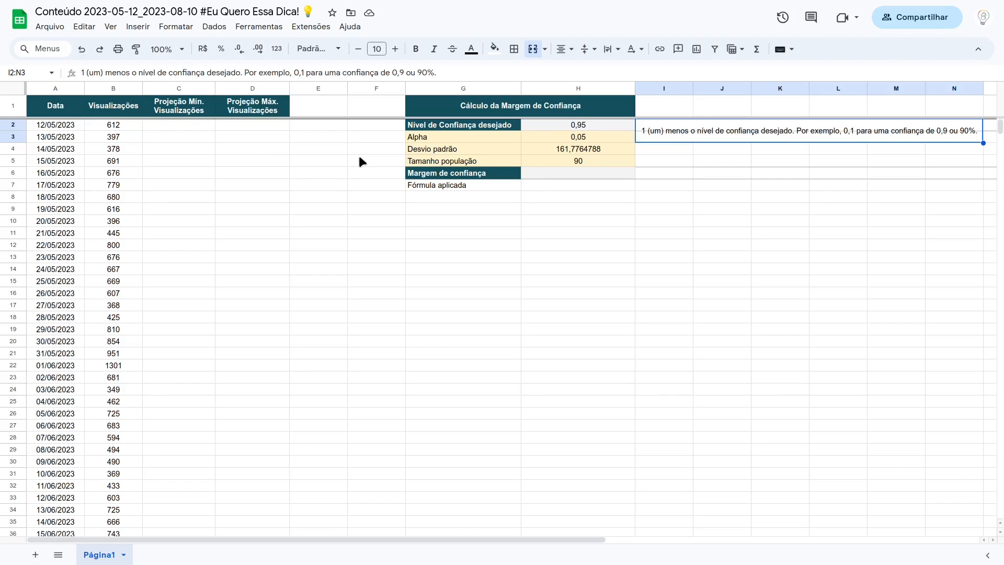
Step: Examine the daily views in column B through 09/08/2023 and the empty forecast cells B92:B113 for 10/08 to 31/08/2023
left_click(116, 124)
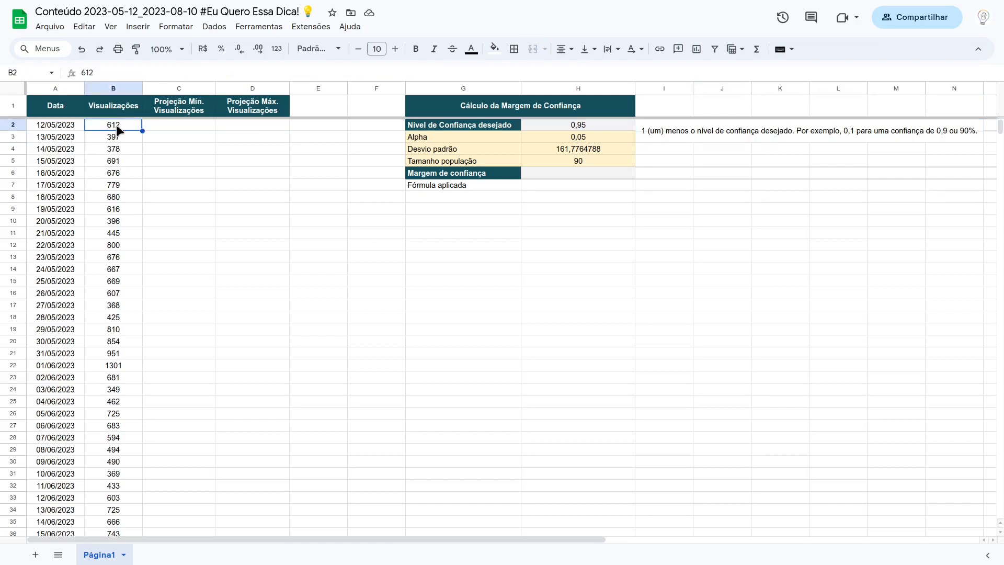
scroll(115, 124, "down", 10)
scroll(116, 127, "down", 5)
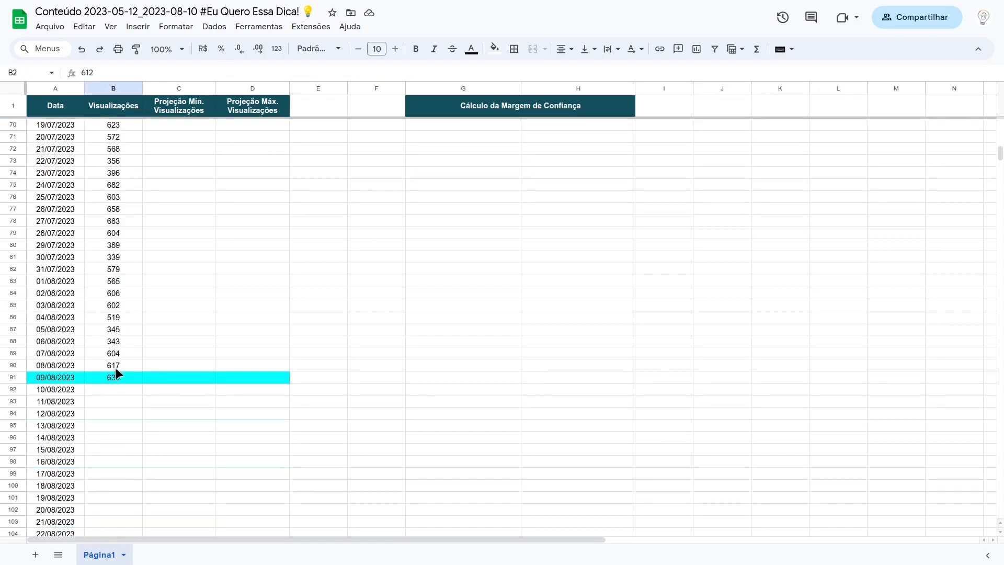
left_click_drag(116, 375, 111, 124)
scroll(111, 274, "down", 7)
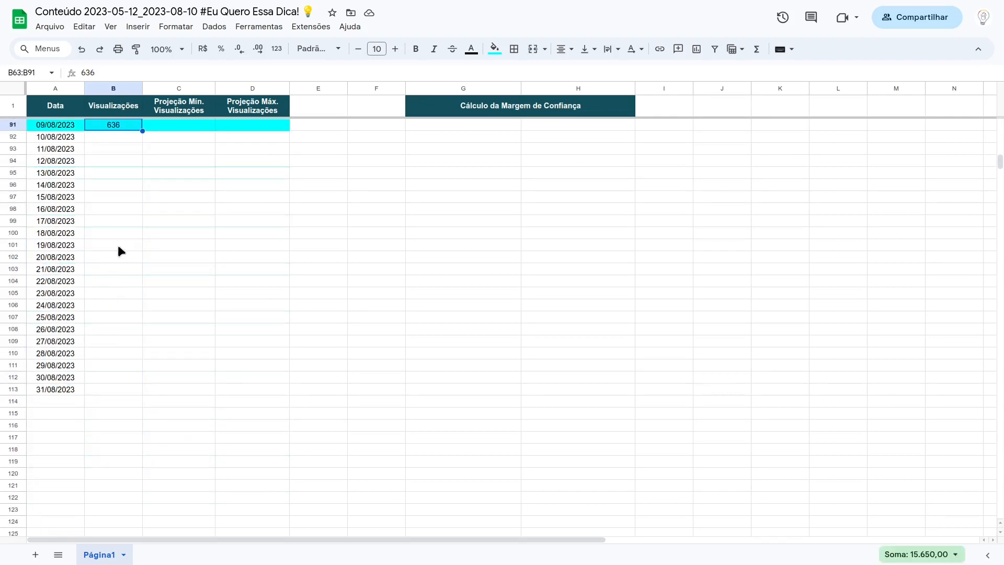
scroll(118, 244, "up", 2)
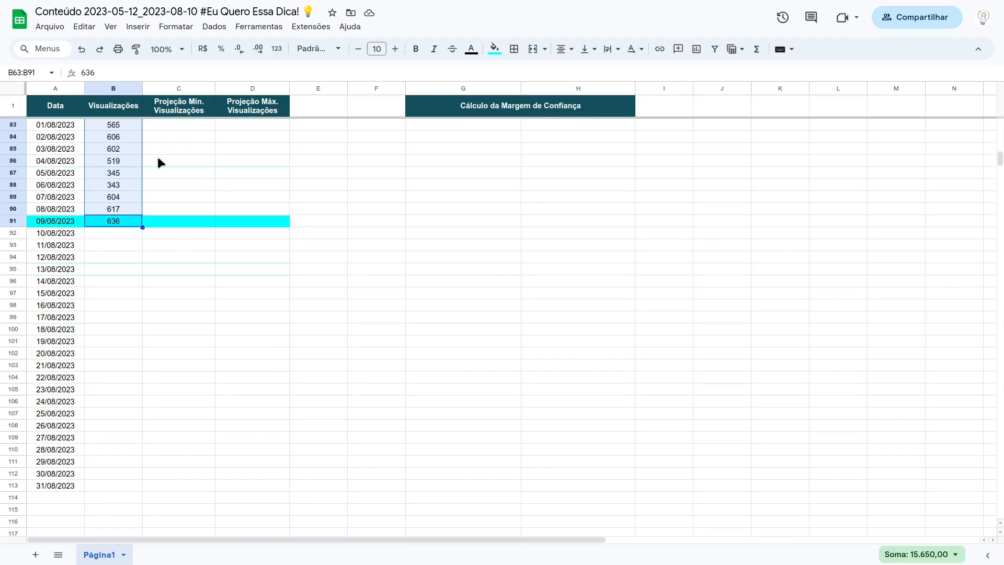
left_click(117, 233)
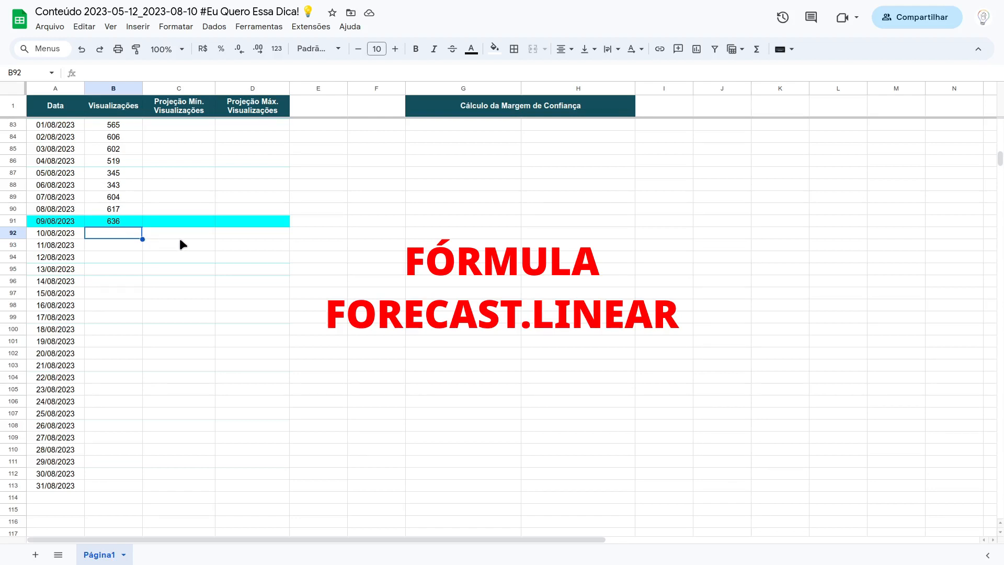
left_click(70, 233)
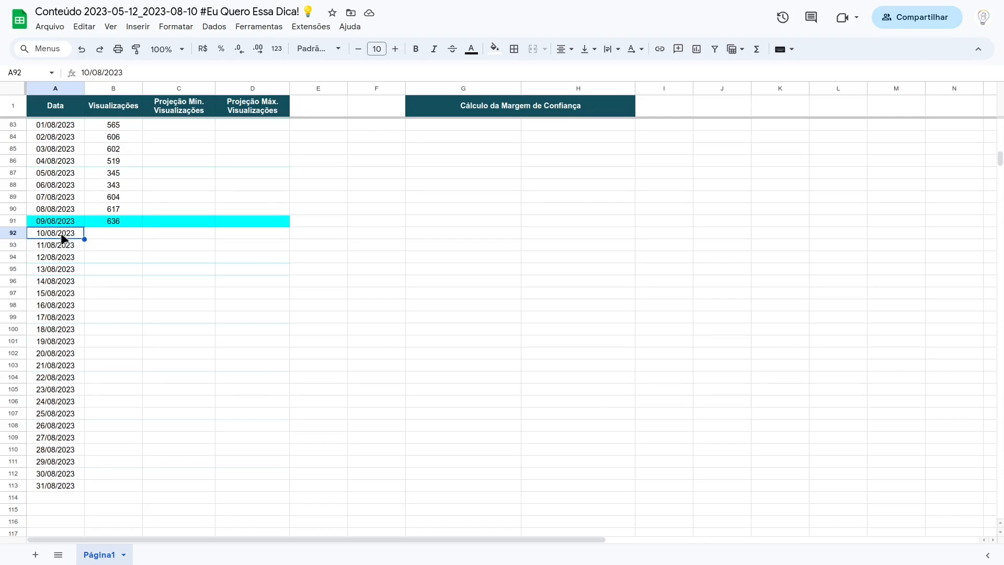
left_click(125, 236)
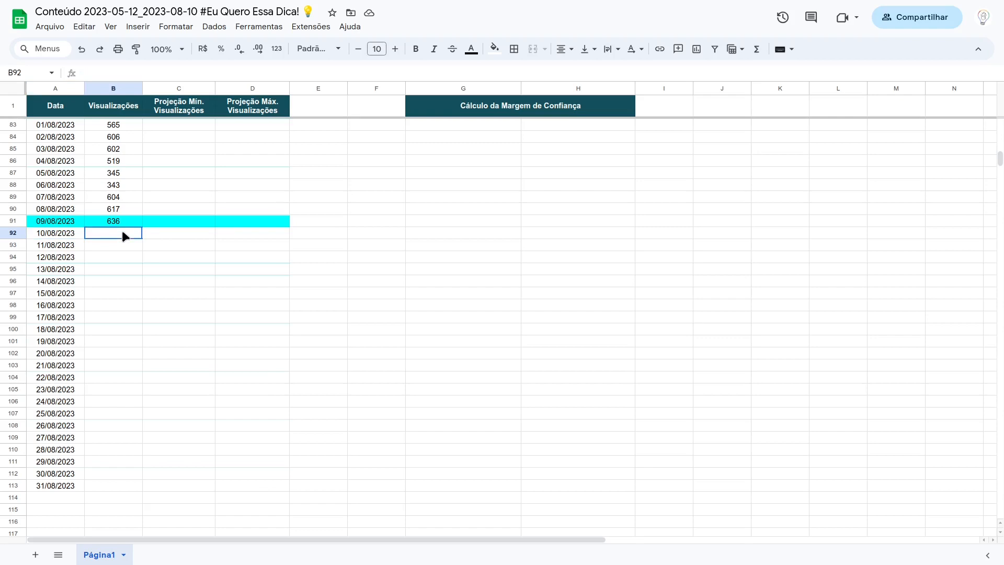
left_click_drag(123, 232, 122, 485)
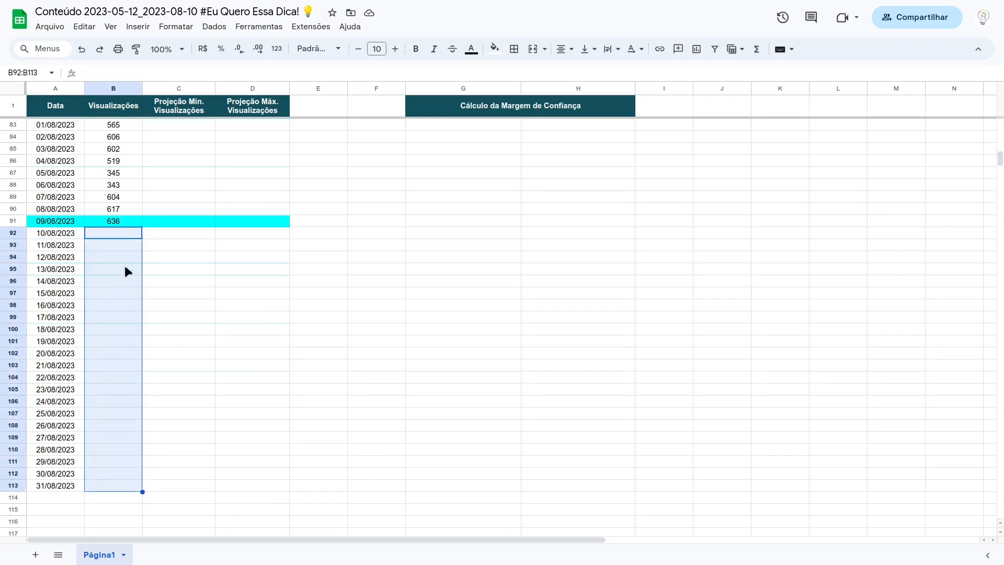
Step: Begin a FORECAST.LINEAR formula in B92, using the date in A92 as the x argument
left_click(126, 237)
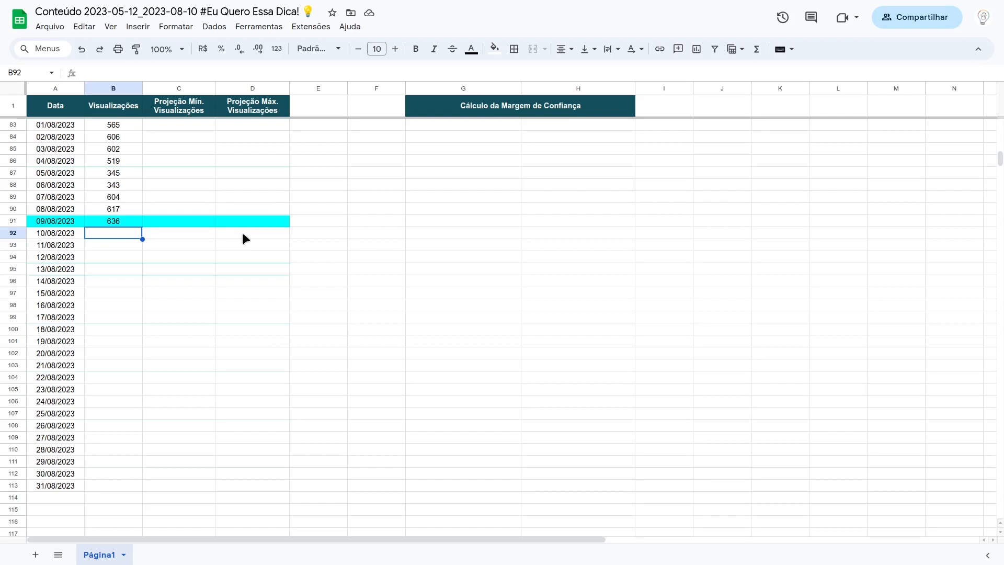
type("=fore")
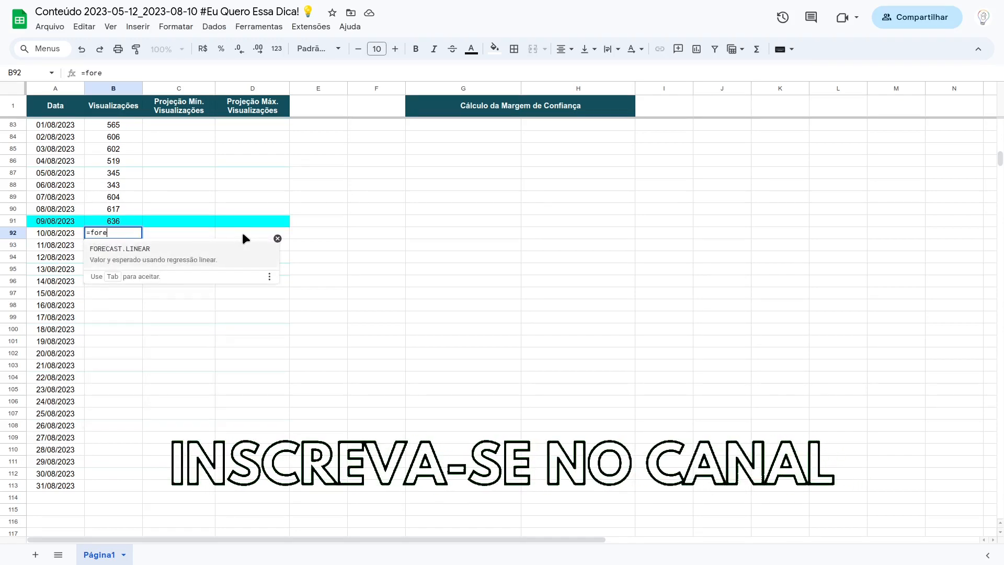
left_click(173, 250)
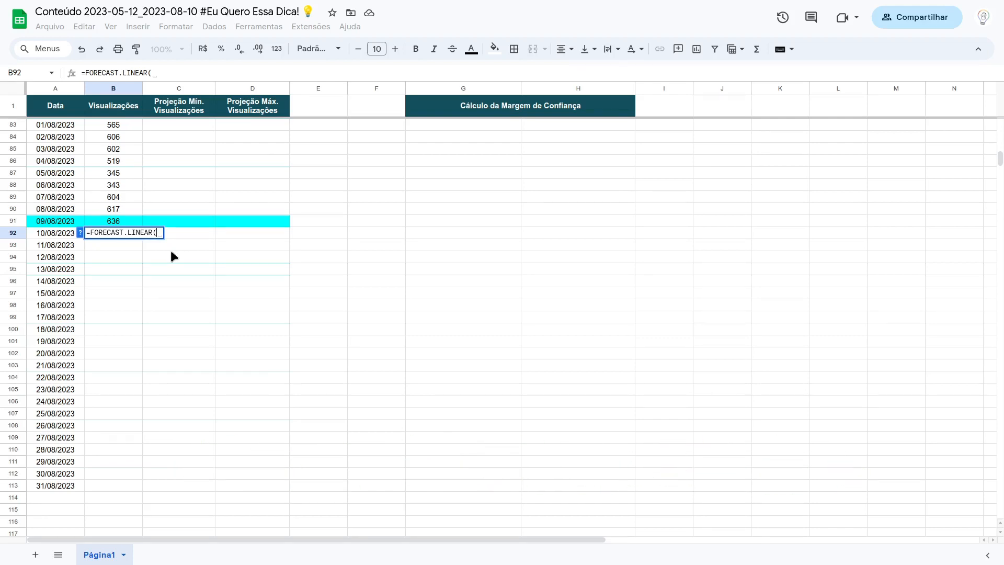
left_click(79, 231)
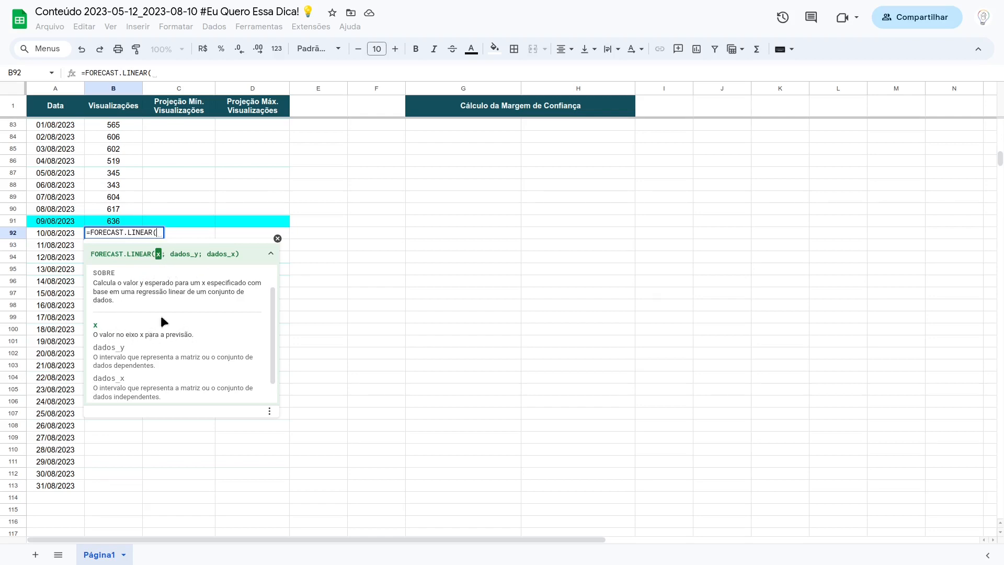
left_click(70, 239)
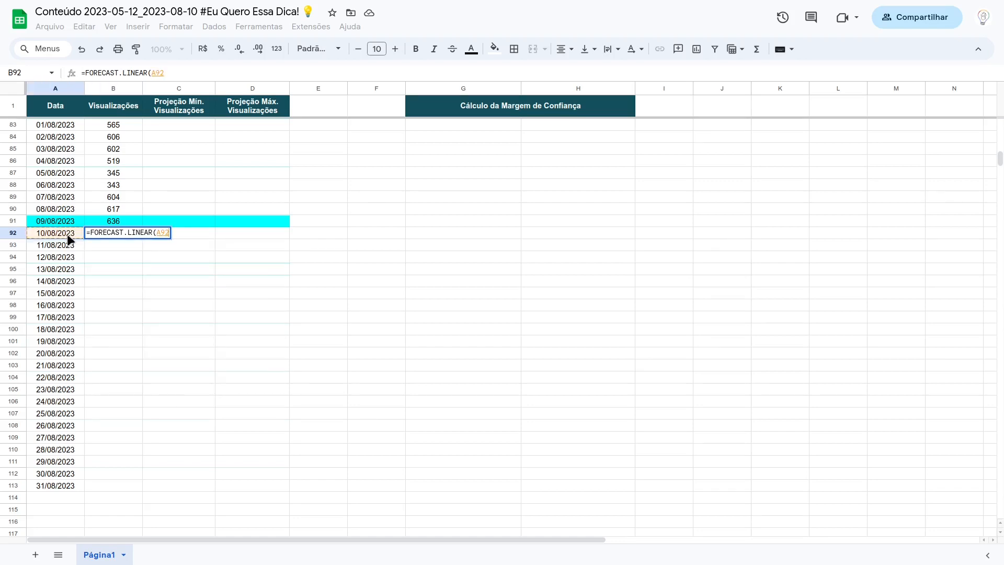
type(";")
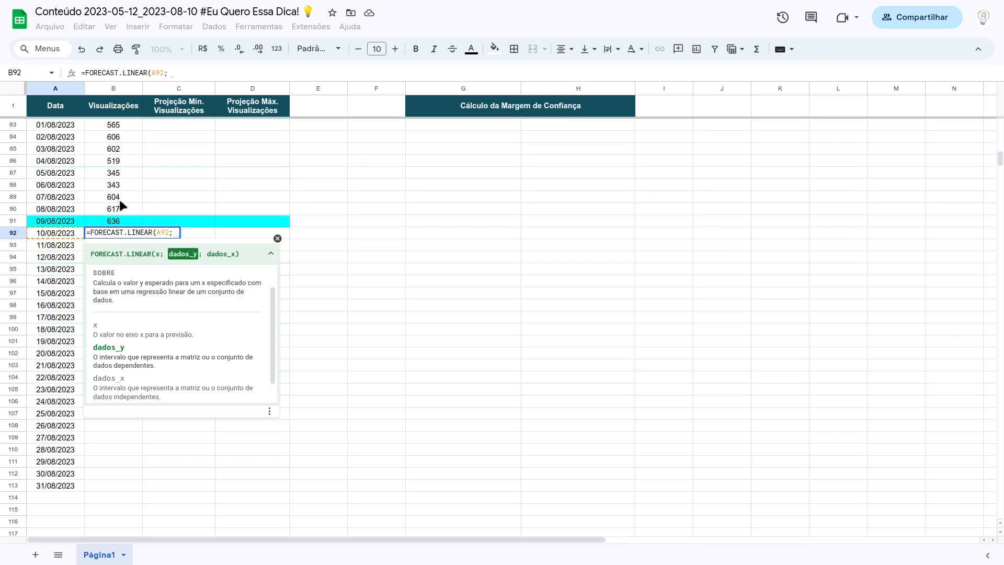
Step: Complete the B92 forecast formula with absolute ranges $B$2:$B$91 as the y data and $A$2:$A$91 as the x data
left_click(116, 221)
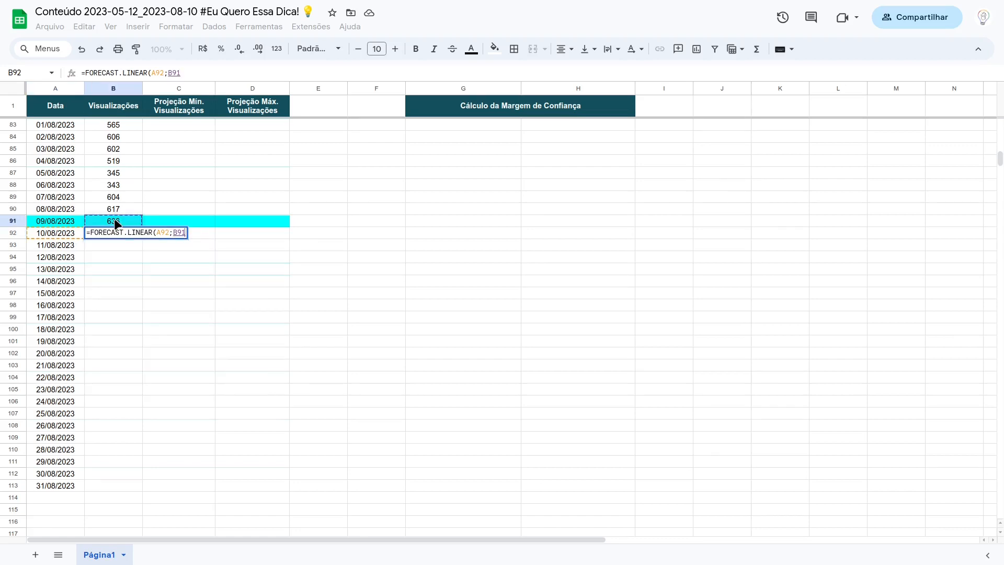
key("ctrl+shift+Up")
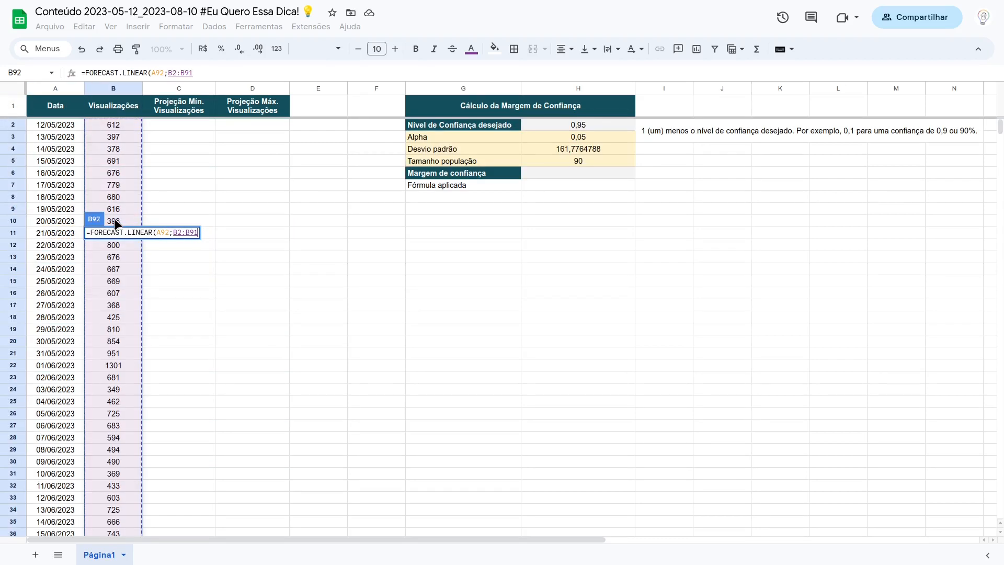
key("F4")
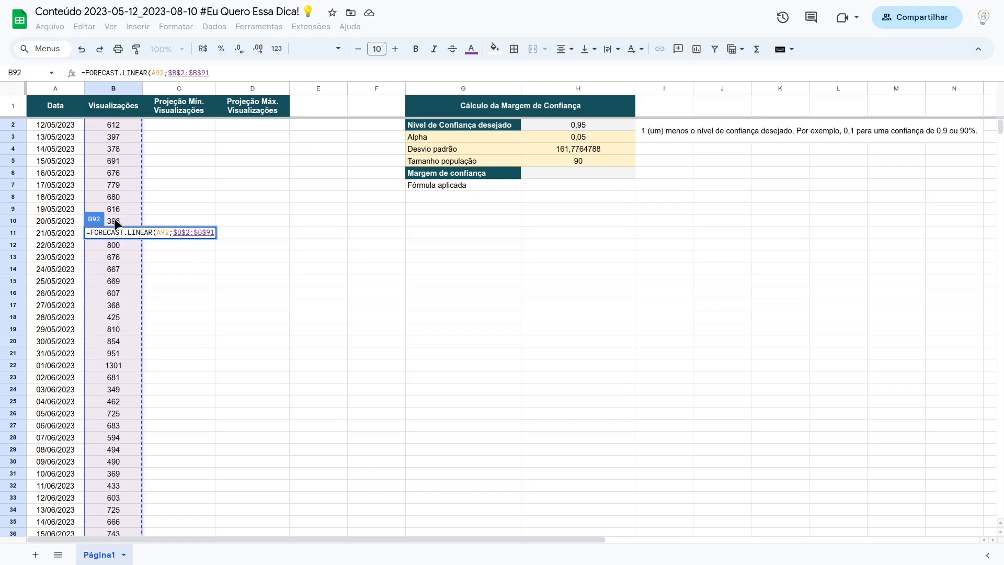
type(";")
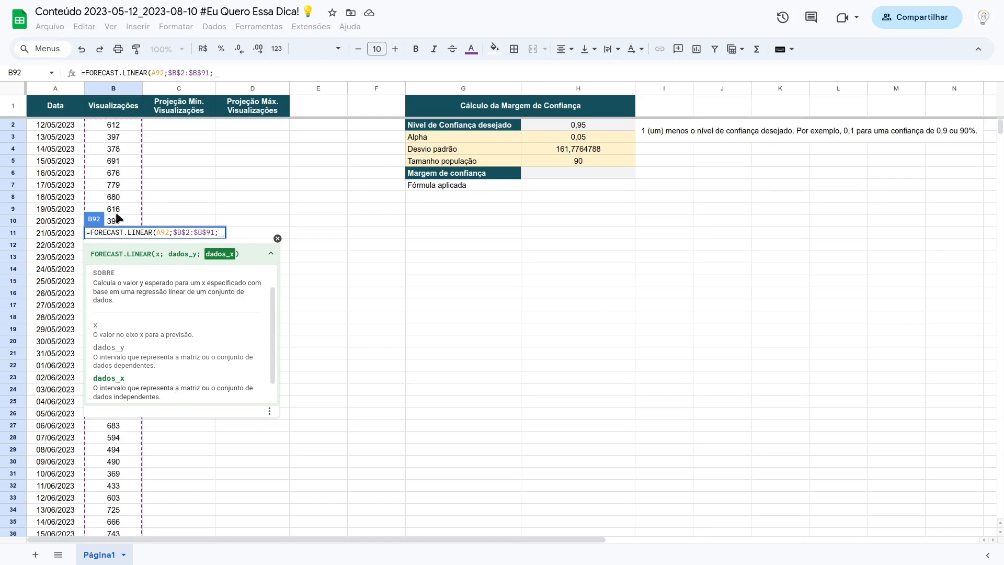
left_click_drag(67, 124, 68, 416)
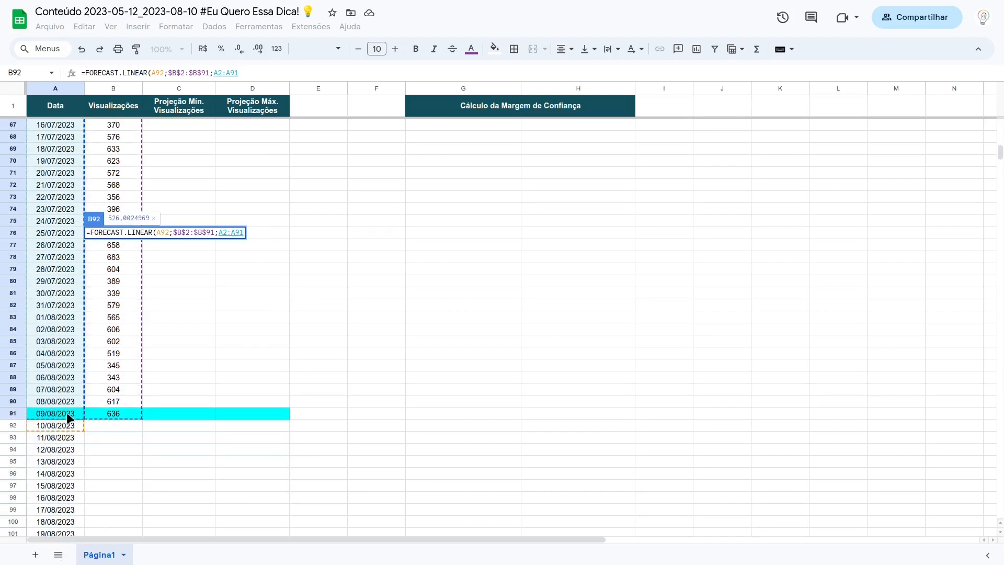
key("F4")
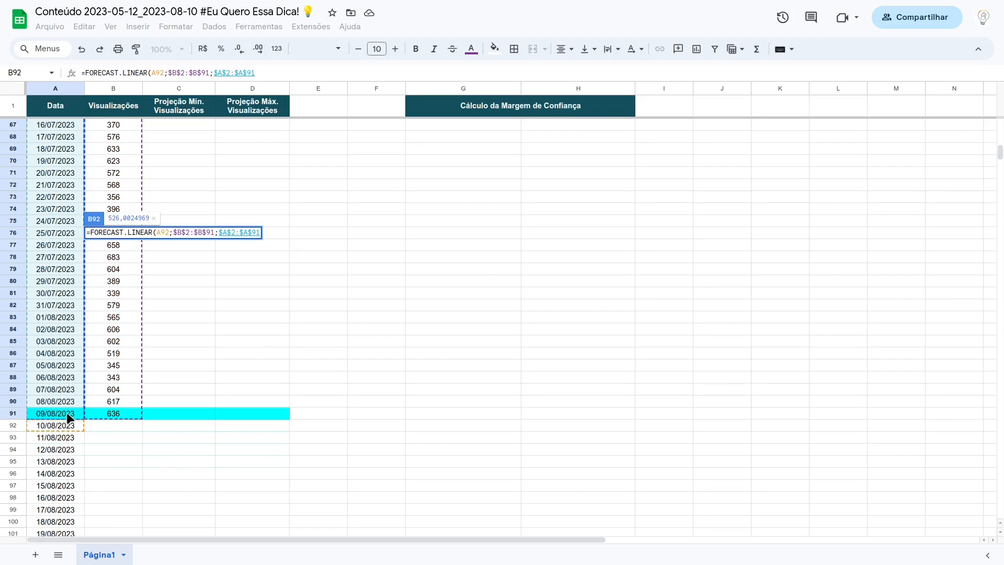
type(")")
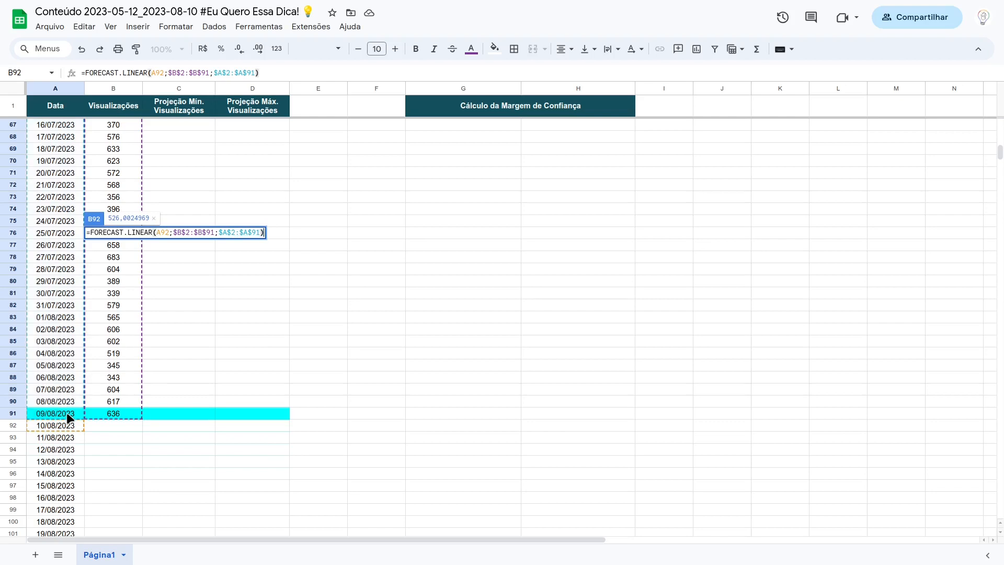
key("Return")
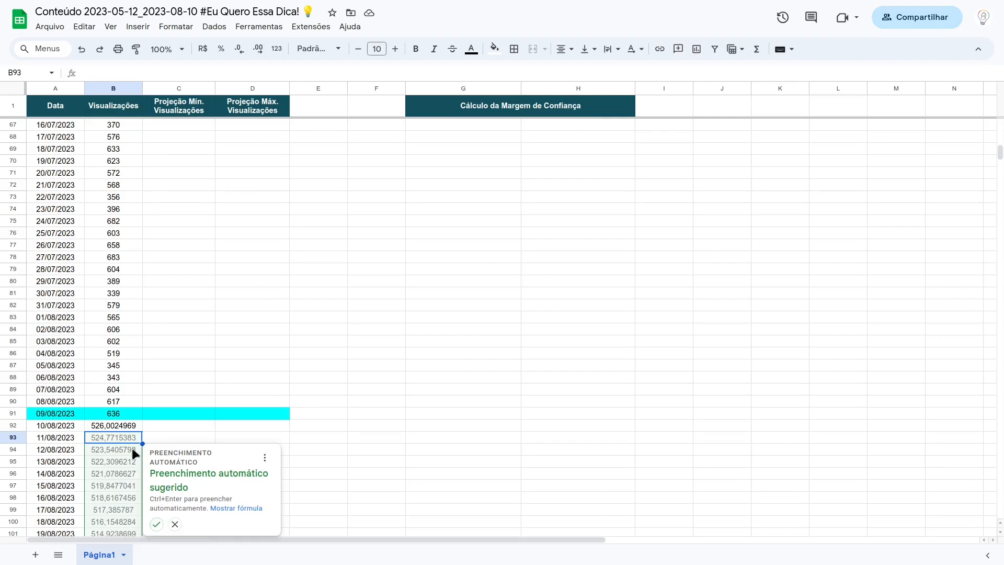
Step: Accept the suggested autofill to extend the forecast formula from B93 to B113, and check the formula in B92
left_click(157, 524)
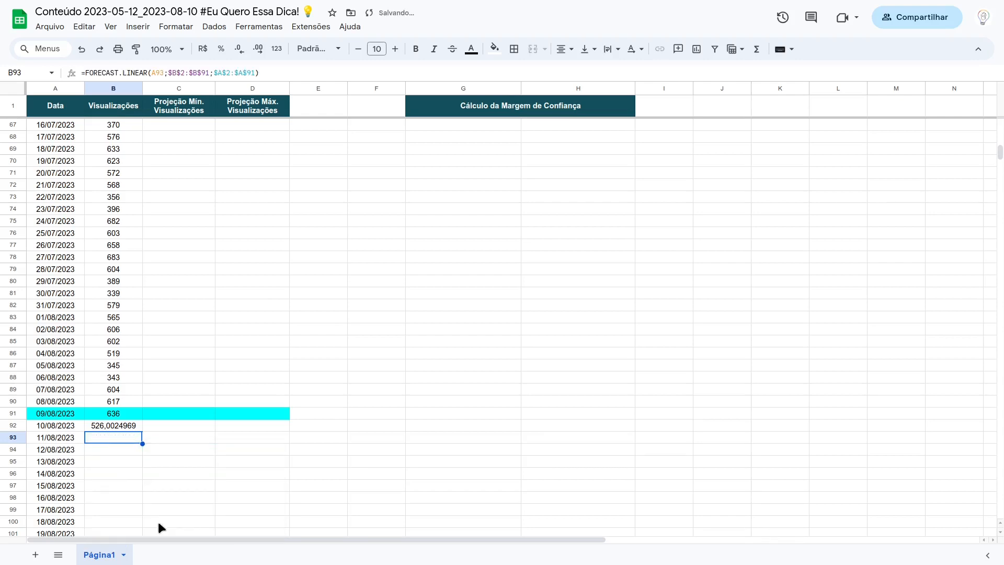
left_click(125, 419)
left_click(126, 425)
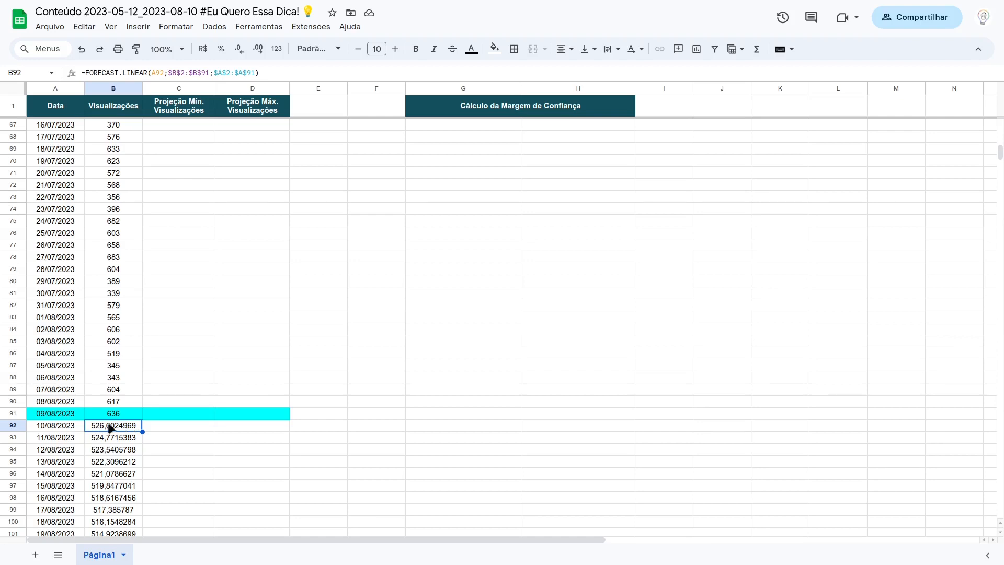
scroll(72, 423, "down", 5)
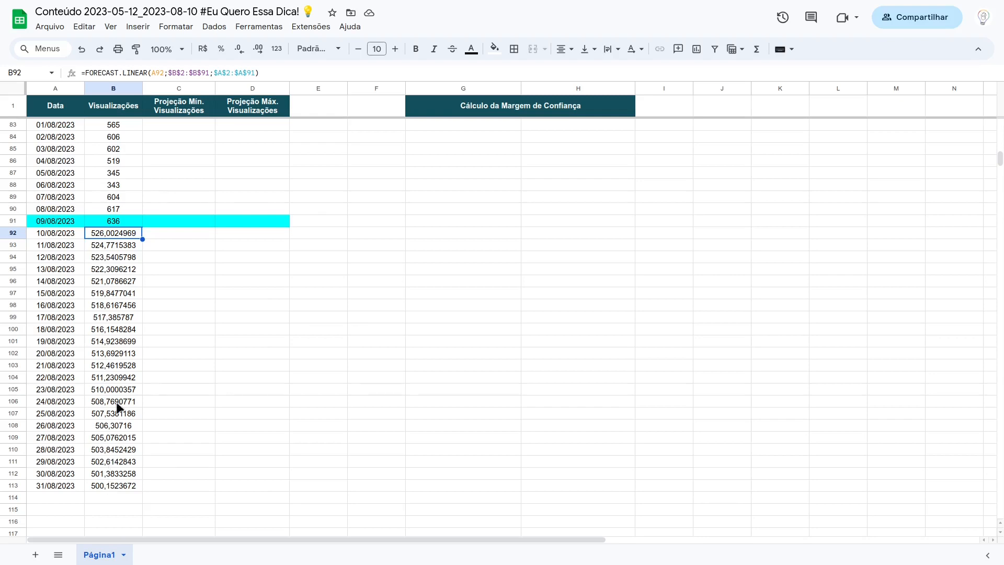
Step: Review the historical views in B2:B91 that the forecast is based on
scroll(107, 366, "up", 4)
left_click(116, 363)
left_click_drag(116, 359, 114, 127)
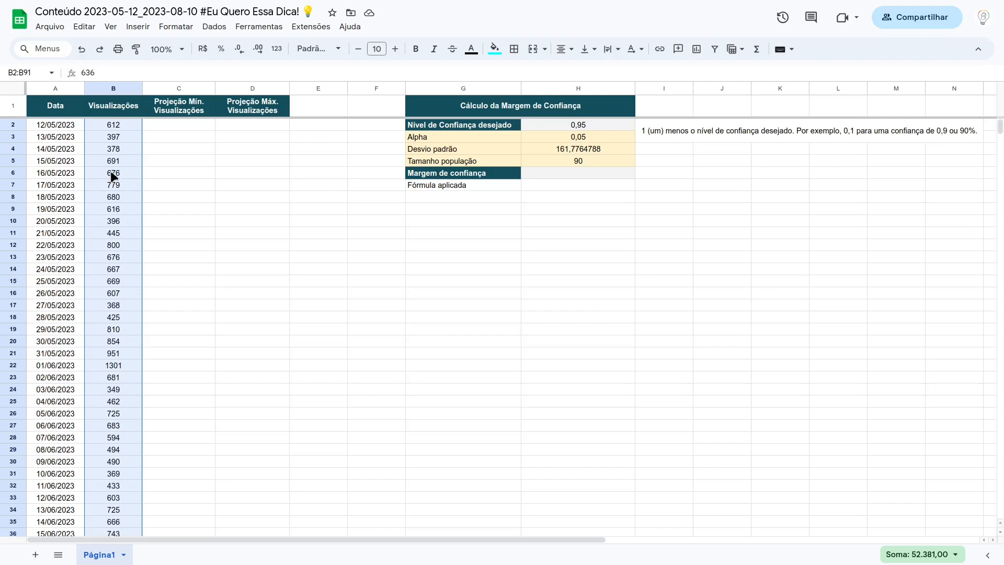
scroll(114, 176, "down", 20)
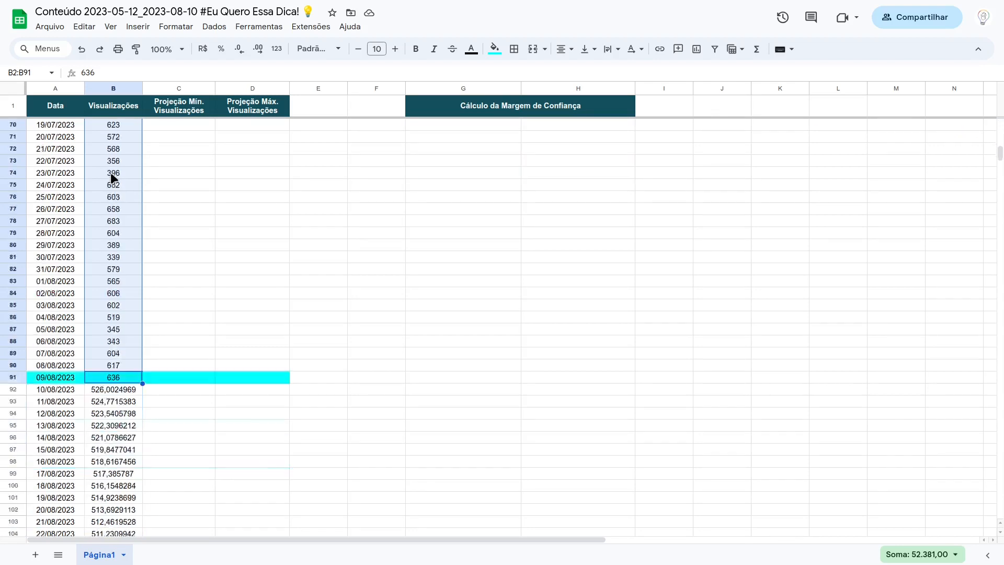
Step: Format the forecast values in B92:B113 to show no decimal places
left_click(119, 209)
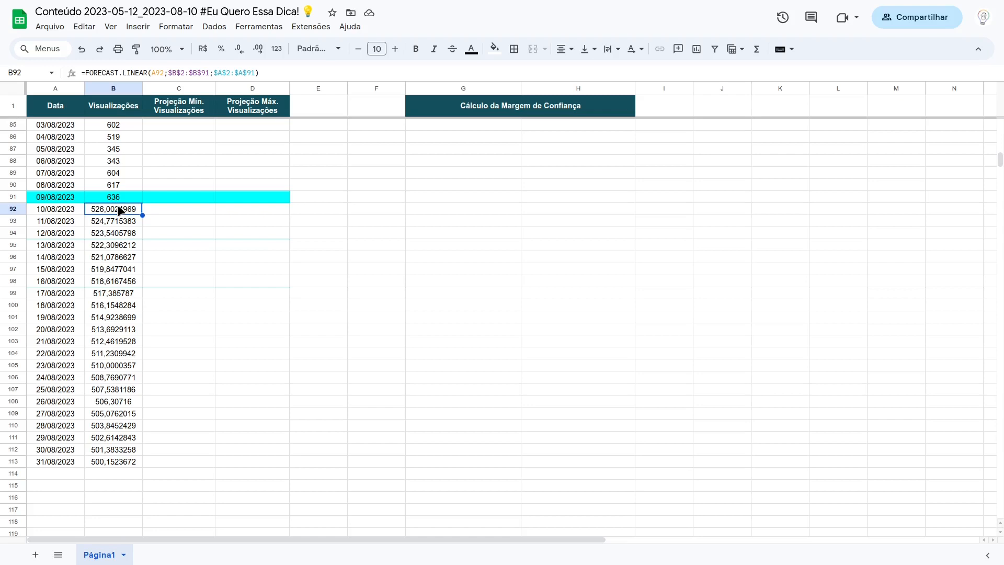
left_click_drag(119, 209, 113, 459)
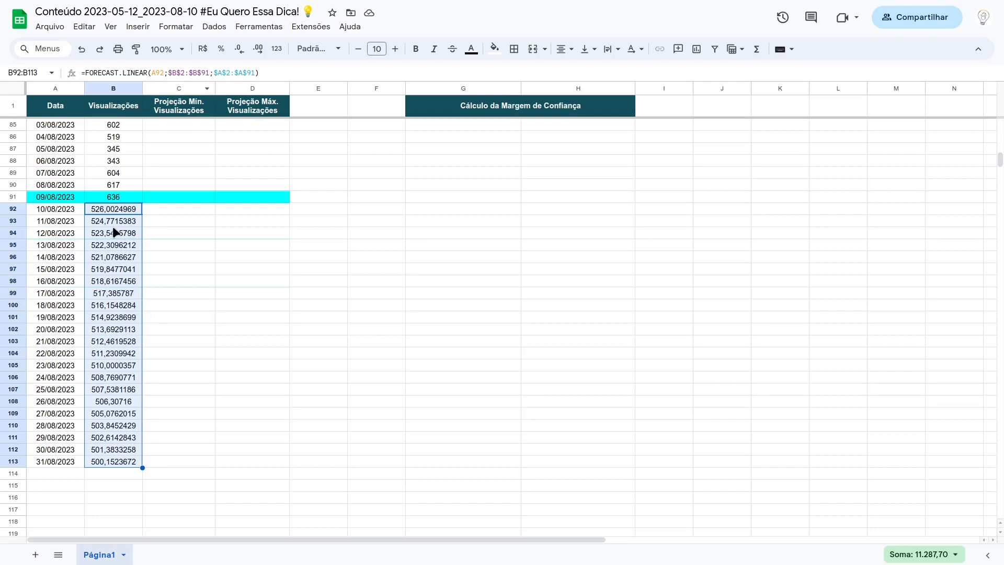
left_click(238, 49)
left_click(239, 50)
left_click(239, 50)
left_click(238, 50)
left_click(238, 50)
left_click(239, 50)
left_click(239, 50)
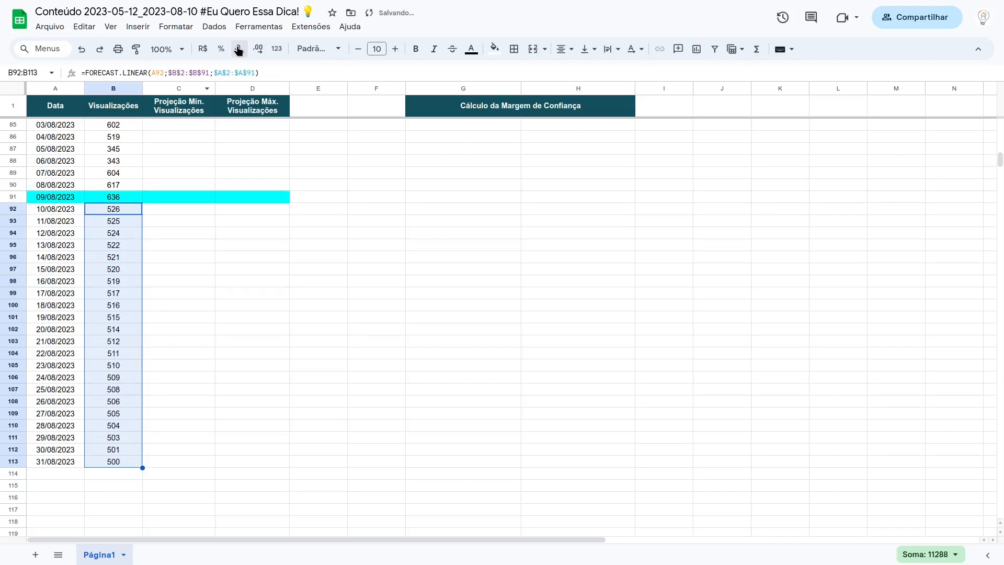
Step: Examine the Cálculo da Margem de Confiança table and the historical views B2:B91 behind its inputs
left_click(120, 210)
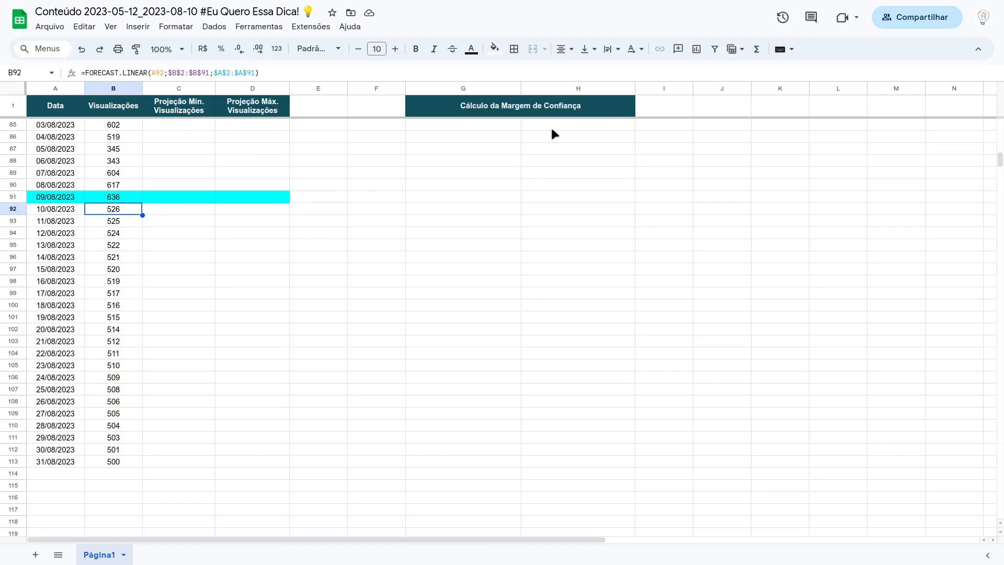
scroll(552, 129, "up", 20)
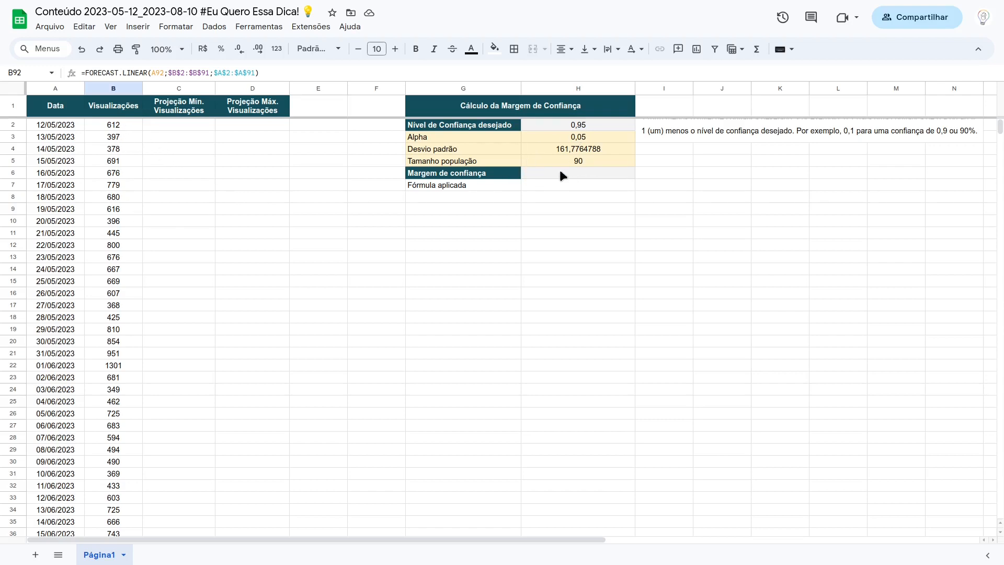
mouse_move(125, 128)
left_mouse_down()
mouse_move(134, 127)
mouse_move(130, 560)
mouse_move(123, 429)
mouse_move(123, 437)
left_mouse_up()
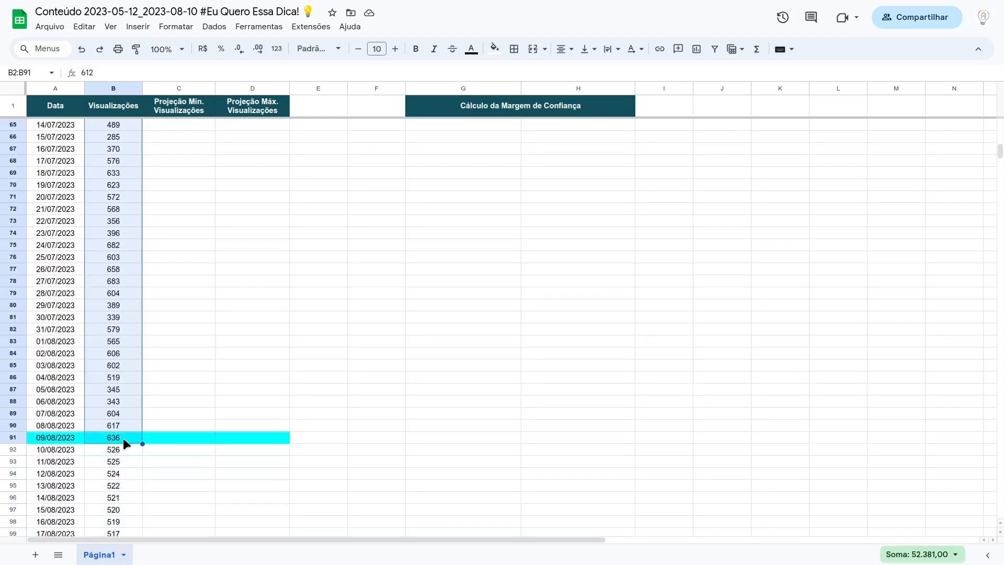
scroll(732, 251, "up", 8)
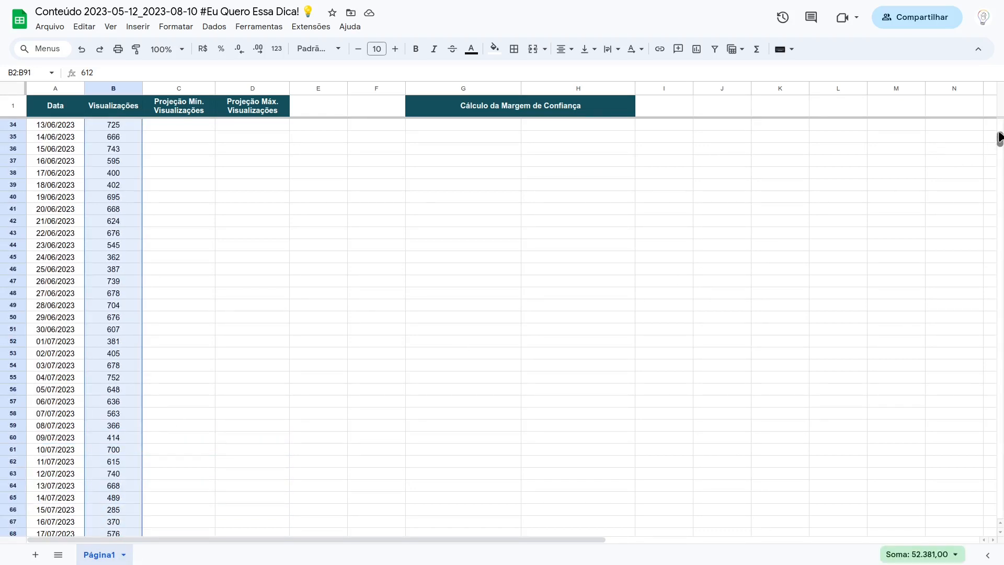
left_click_drag(1000, 137, 999, 123)
left_click(548, 173)
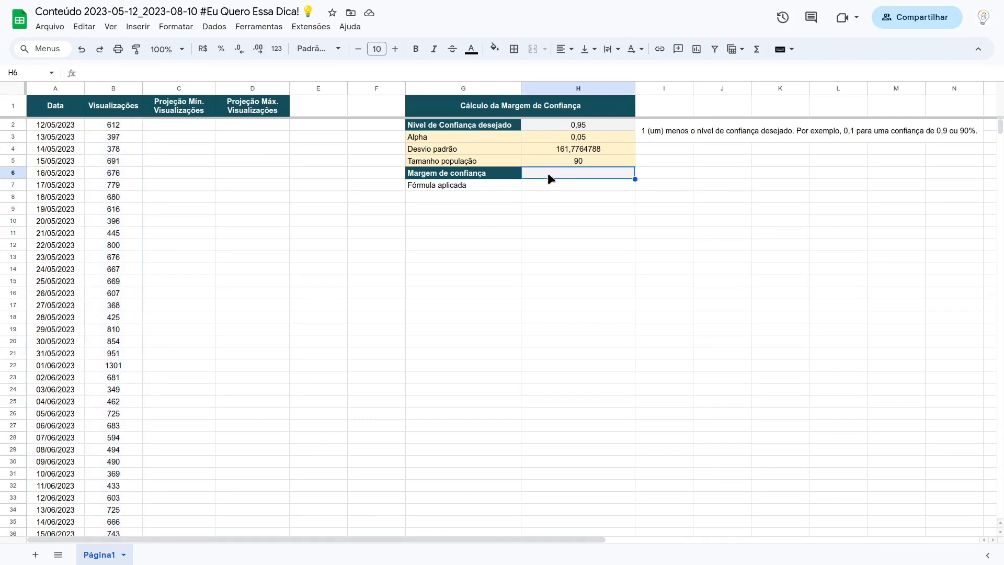
type("=i")
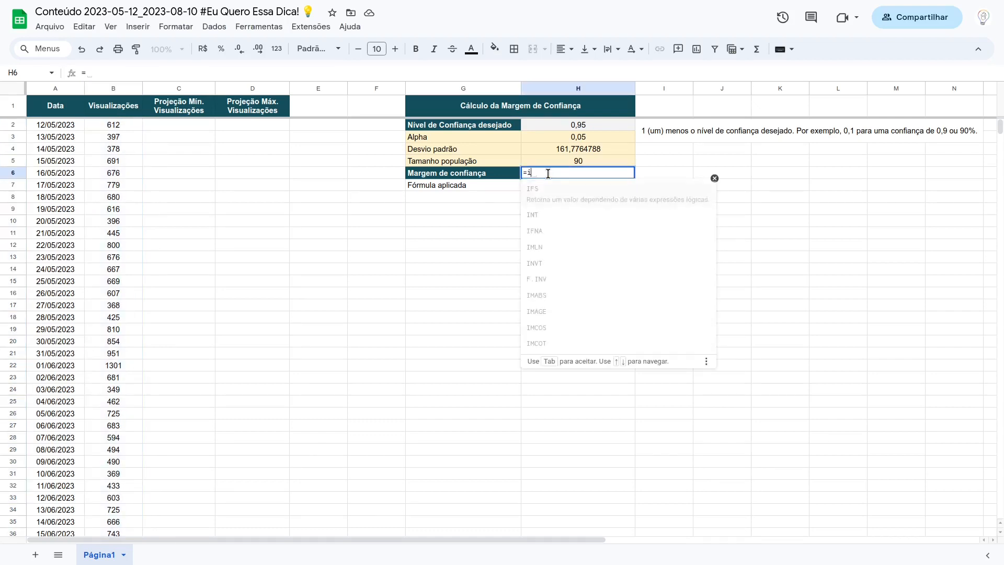
type("nt.")
left_click(557, 190)
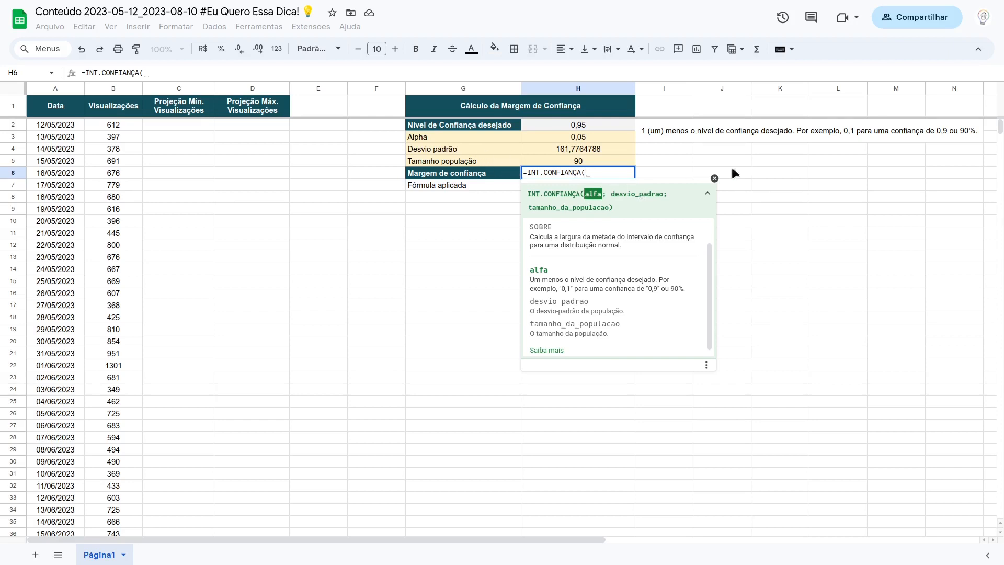
left_click(714, 179)
key("Escape")
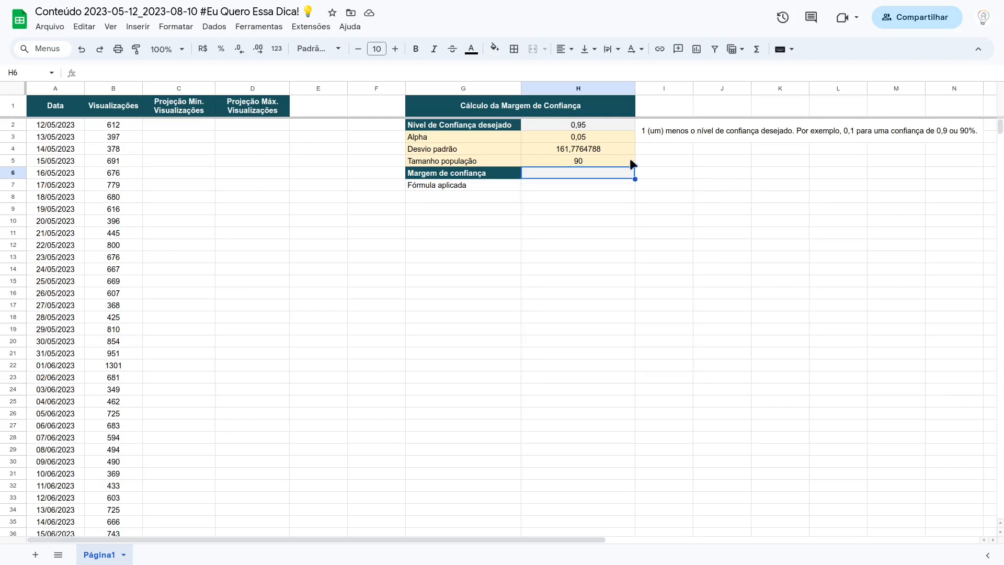
Step: Examine the formulas behind Desvio padrão in H4 and Tamanho população in H5, including the views range they reference
left_click(577, 151)
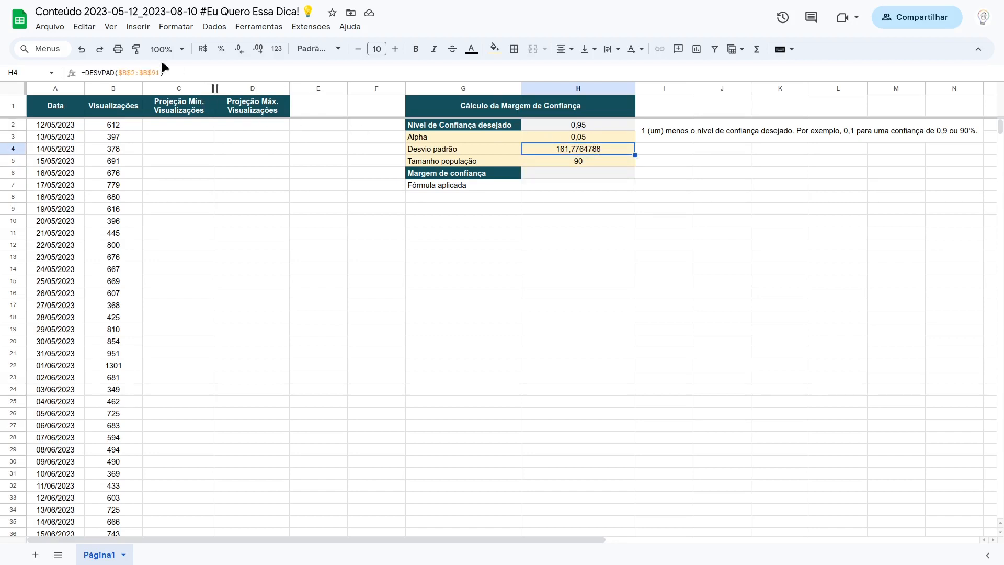
left_click(145, 75)
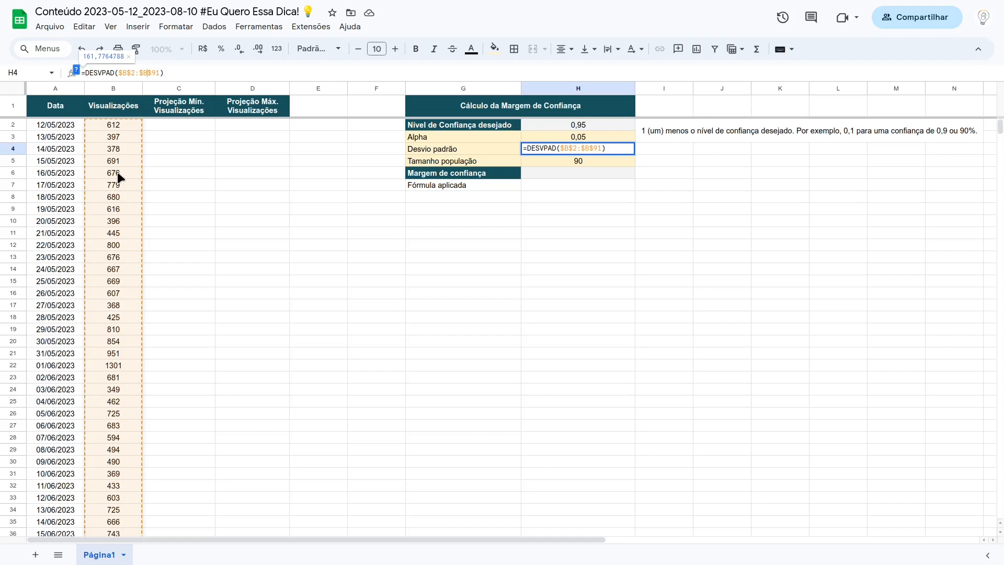
scroll(117, 175, "down", 15)
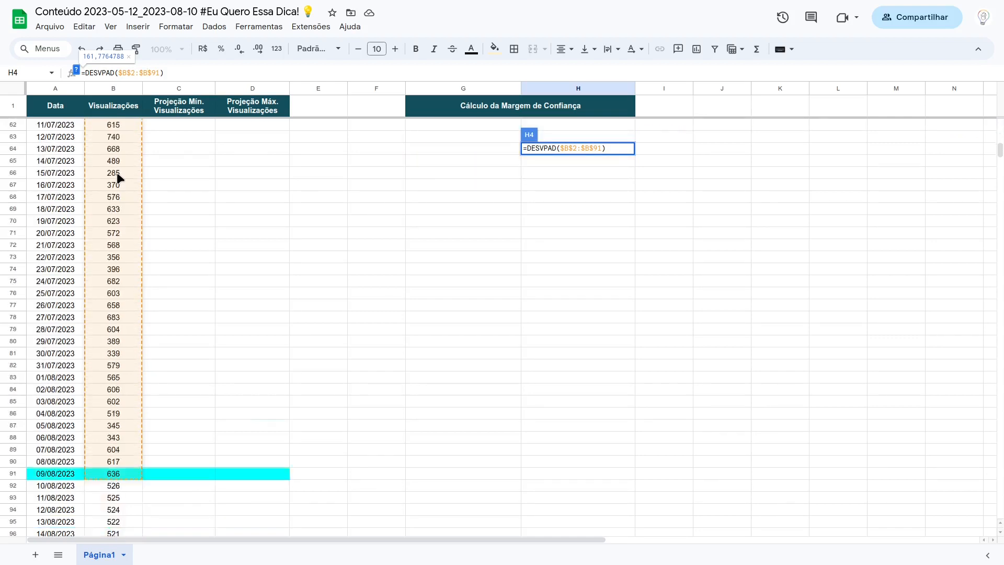
scroll(118, 178, "down", 2)
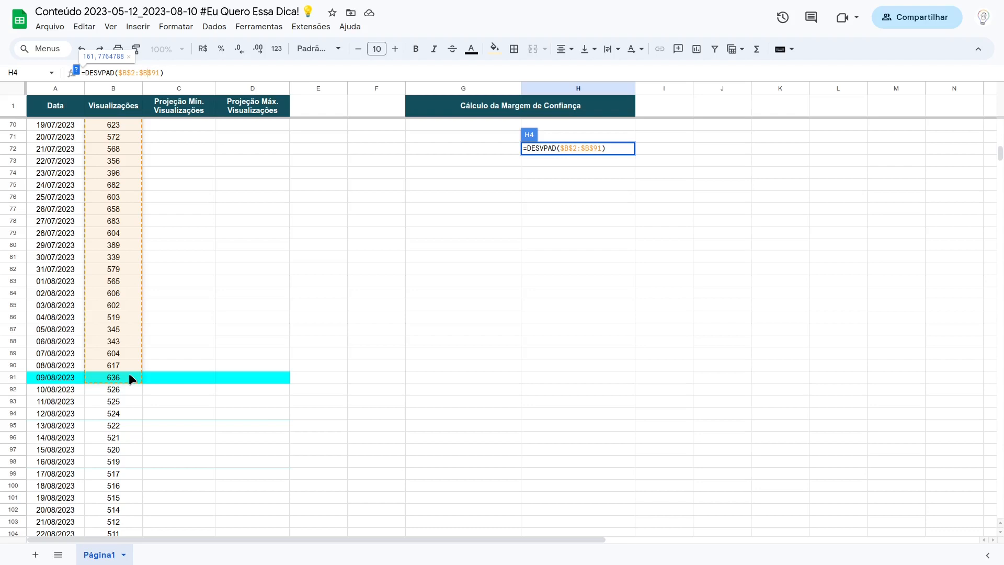
scroll(129, 374, "up", 15)
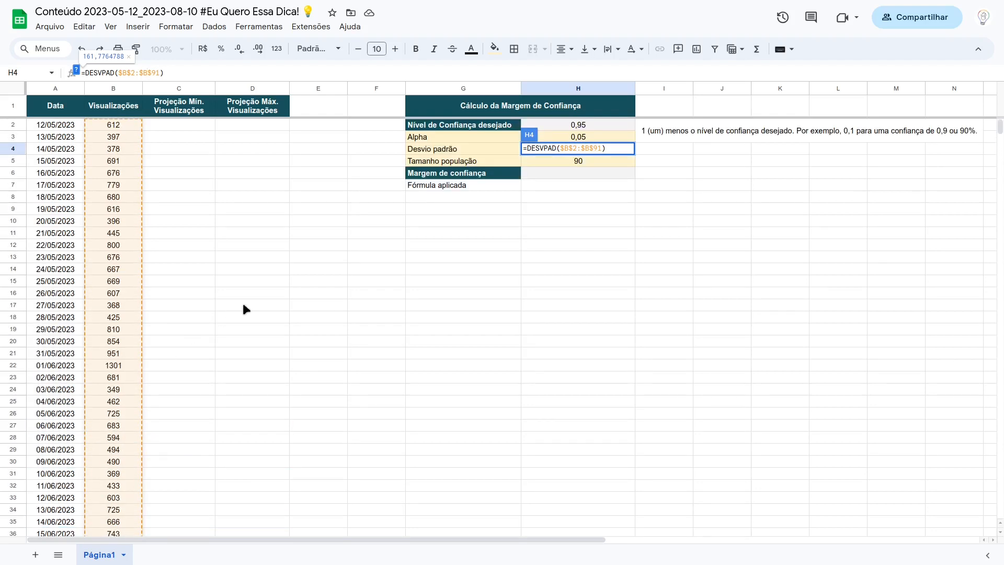
key("Escape")
left_click(578, 161)
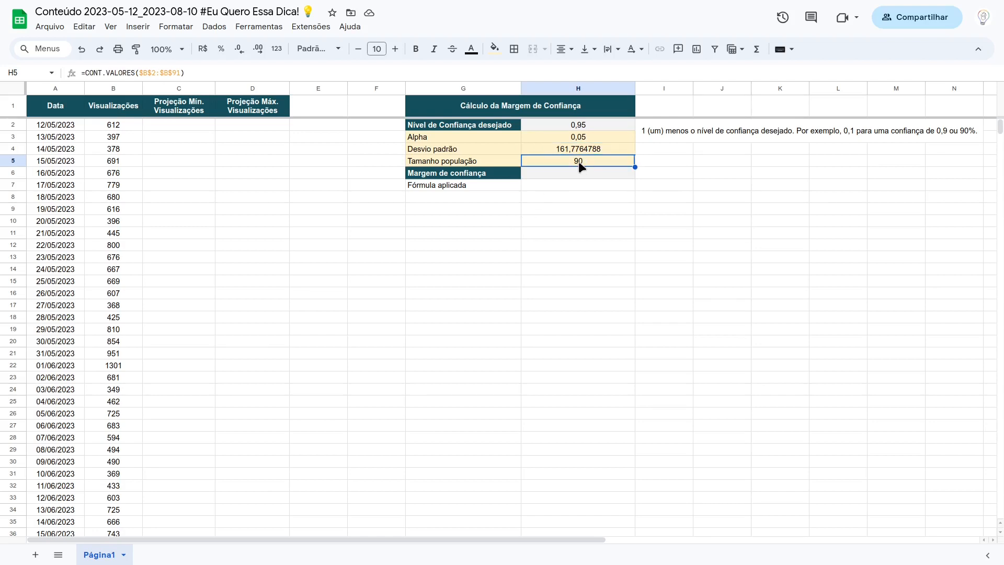
left_click(163, 72)
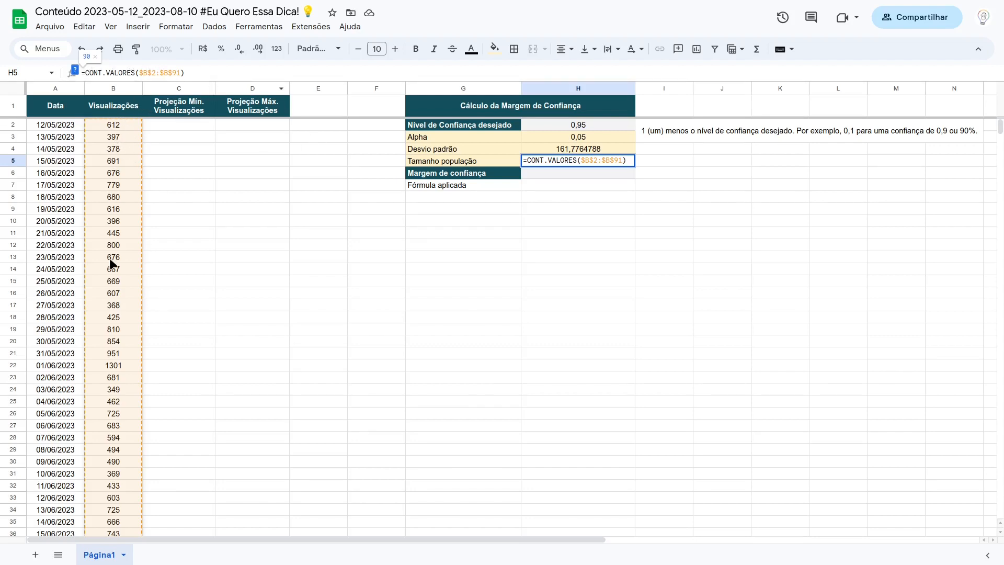
key("Return")
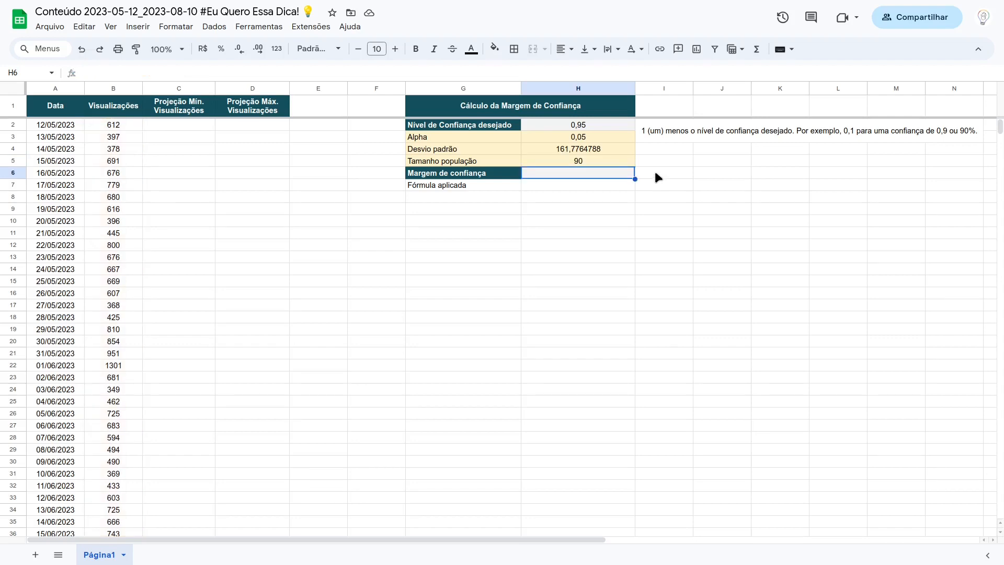
left_click(598, 161)
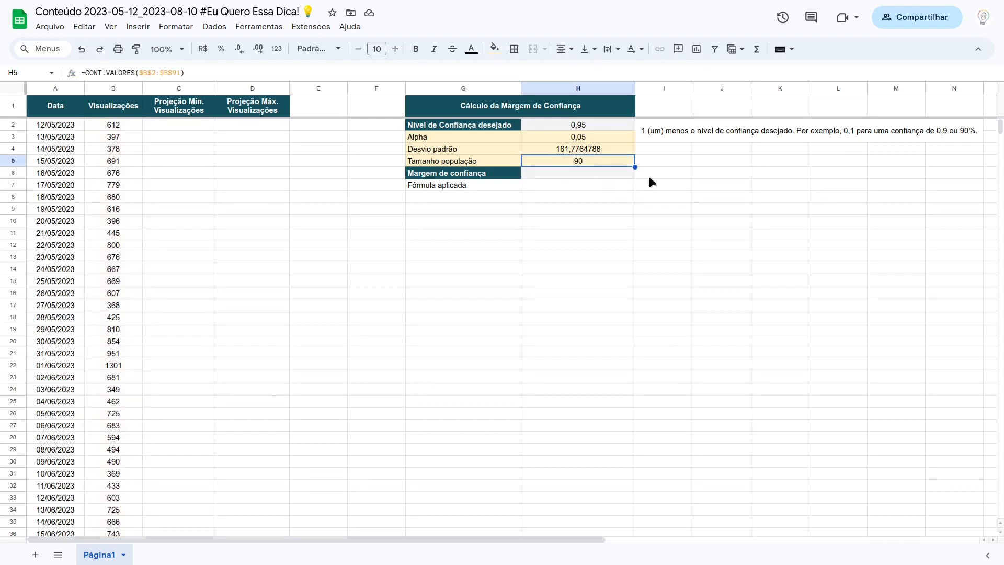
Step: Write an INT.CONFIANÇA formula in H6 using H3 as alpha, H4 as standard deviation and H5 as population size
left_click(595, 174)
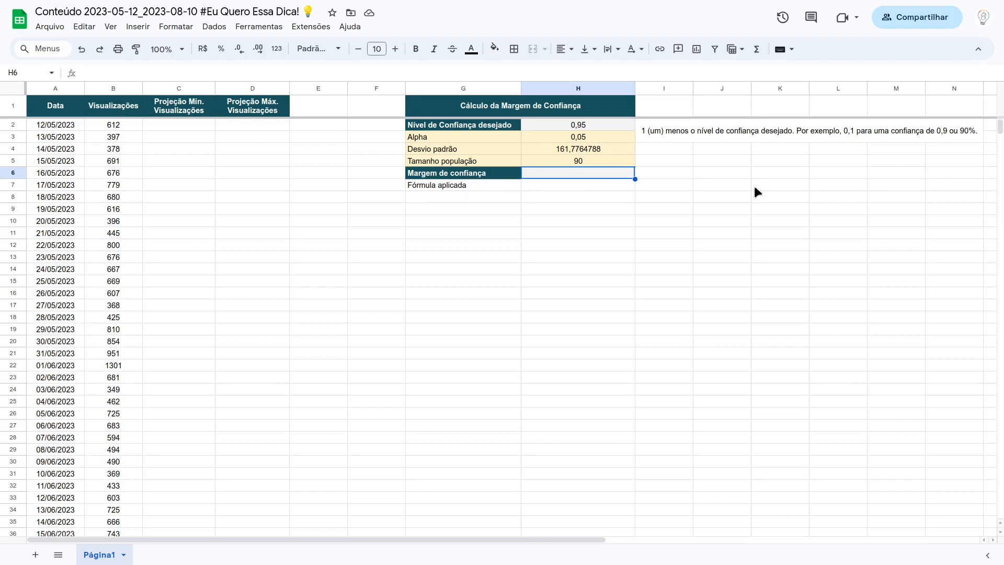
type("=int.")
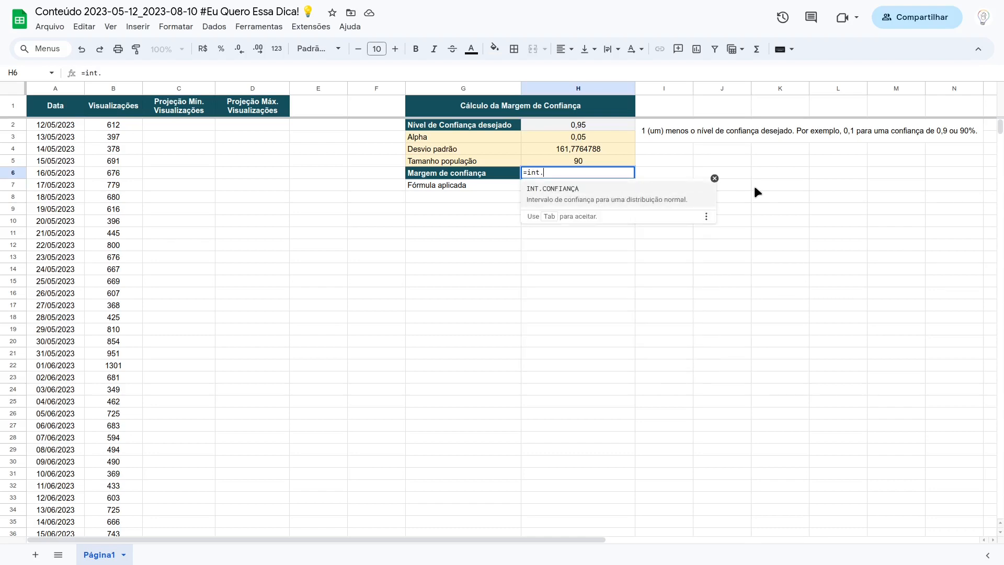
left_click(594, 194)
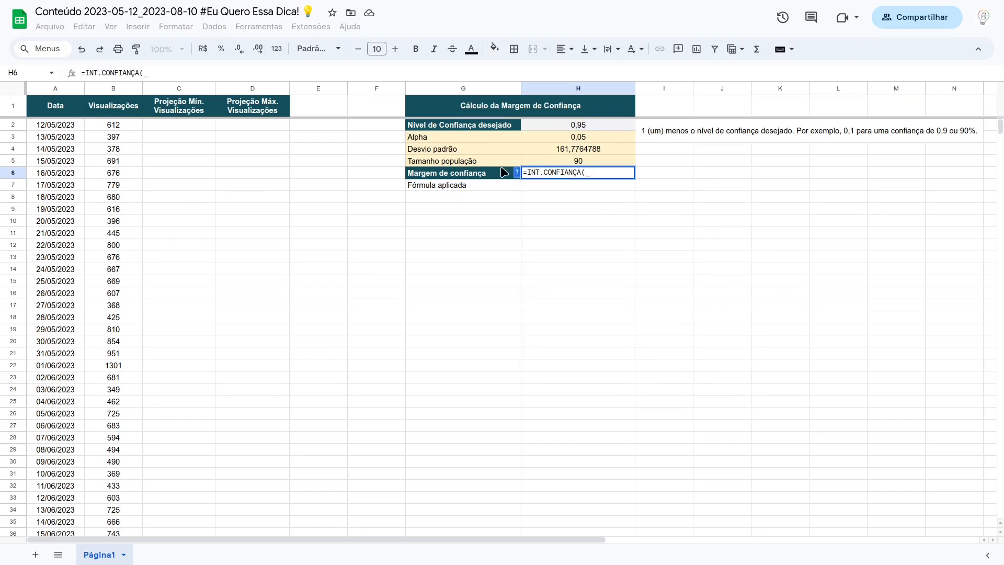
left_click(589, 141)
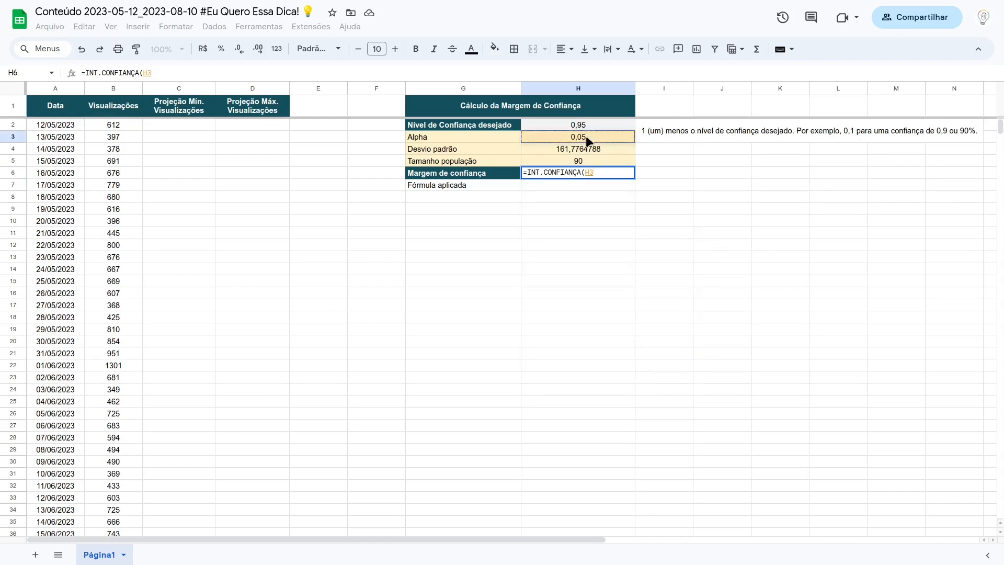
type(";")
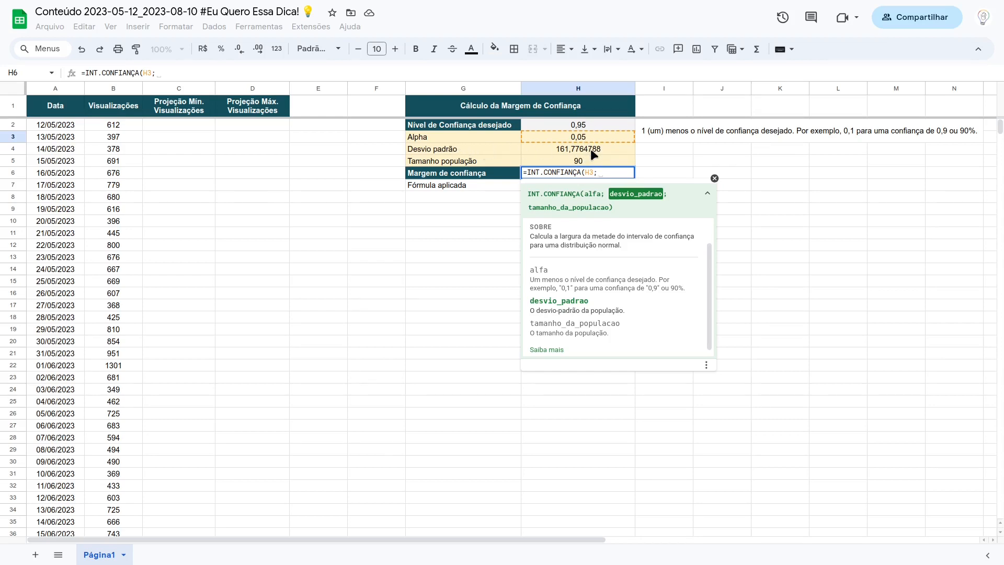
left_click(596, 152)
type(";")
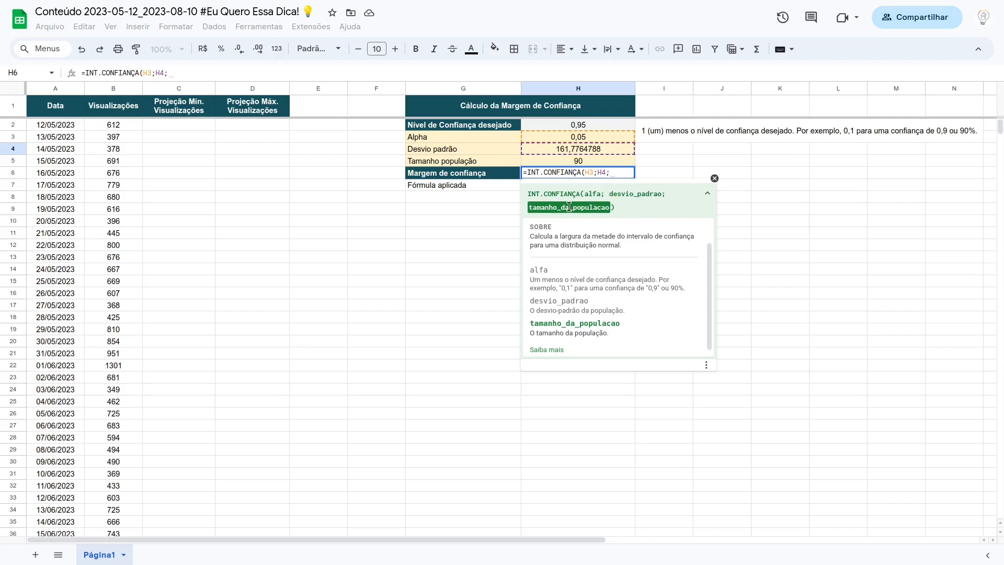
left_click(589, 161)
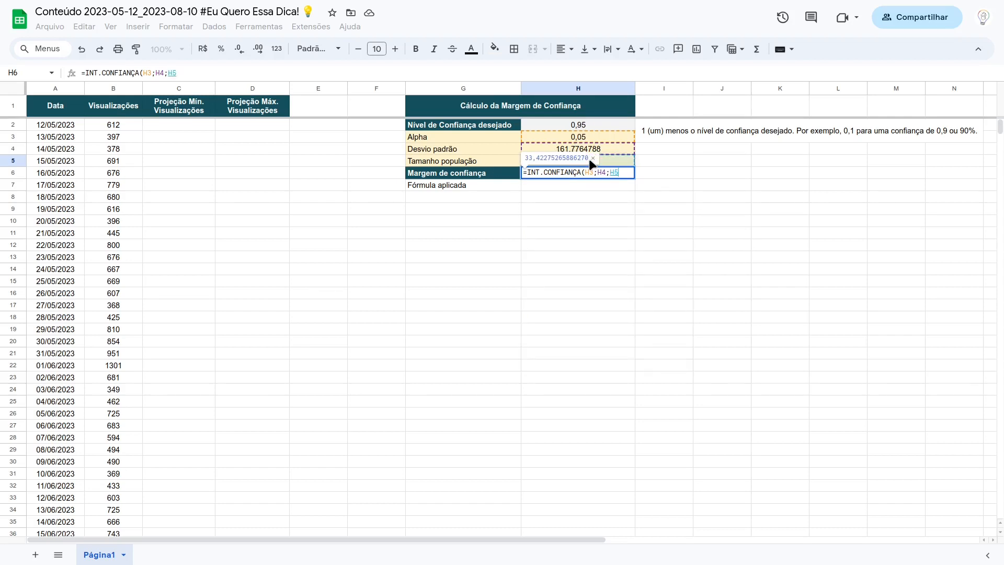
type(")")
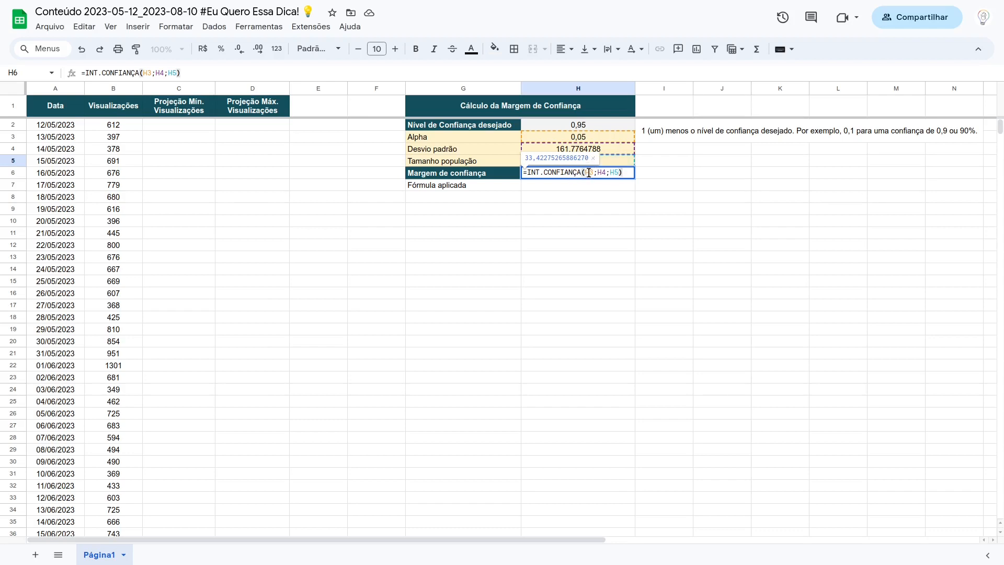
Step: Make the H3, H4 and H5 references in the H6 formula absolute and commit it as =INT.CONFIANÇA($H$3;$H$4;$H$5)
left_click(589, 173)
key("F4")
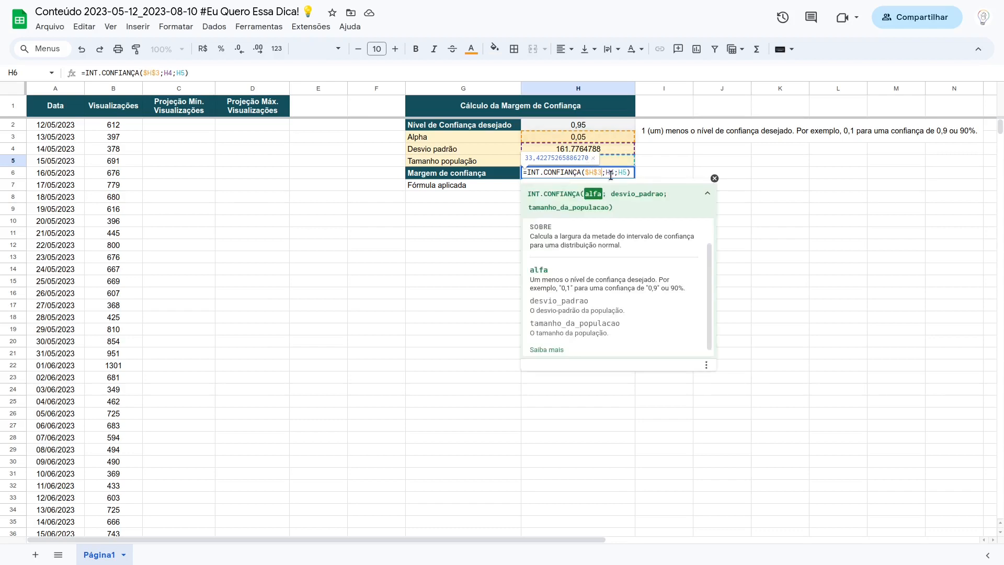
left_click(610, 172)
key("F4")
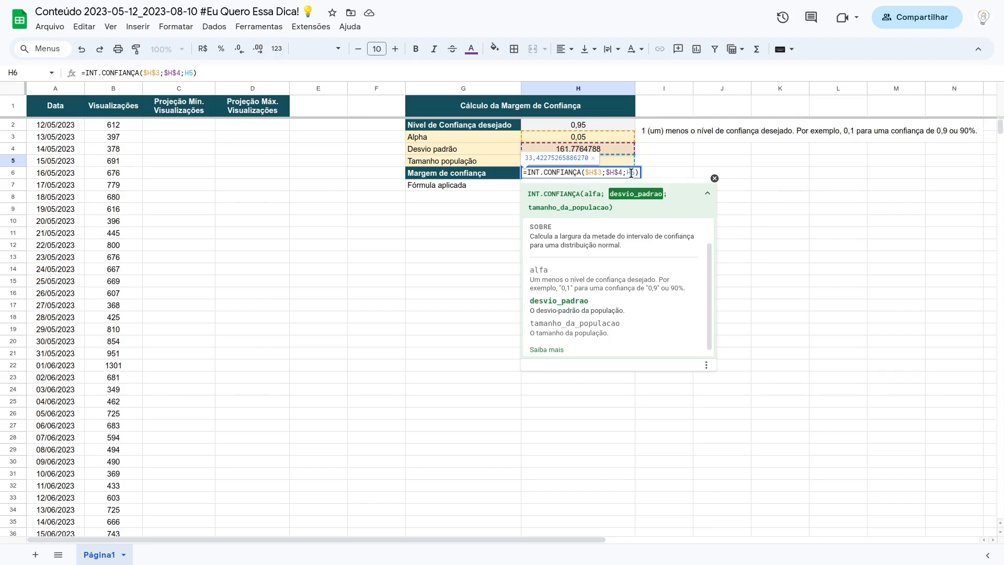
left_click(635, 172)
key("F4")
key("Return")
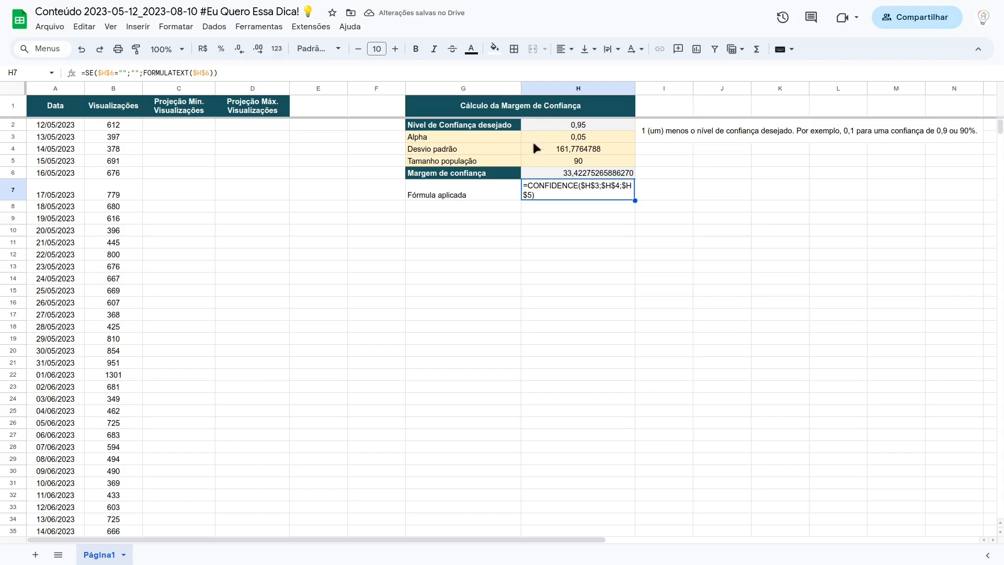
Step: Format the Margem de confiança value in H6 to show no decimal places
left_click(573, 171)
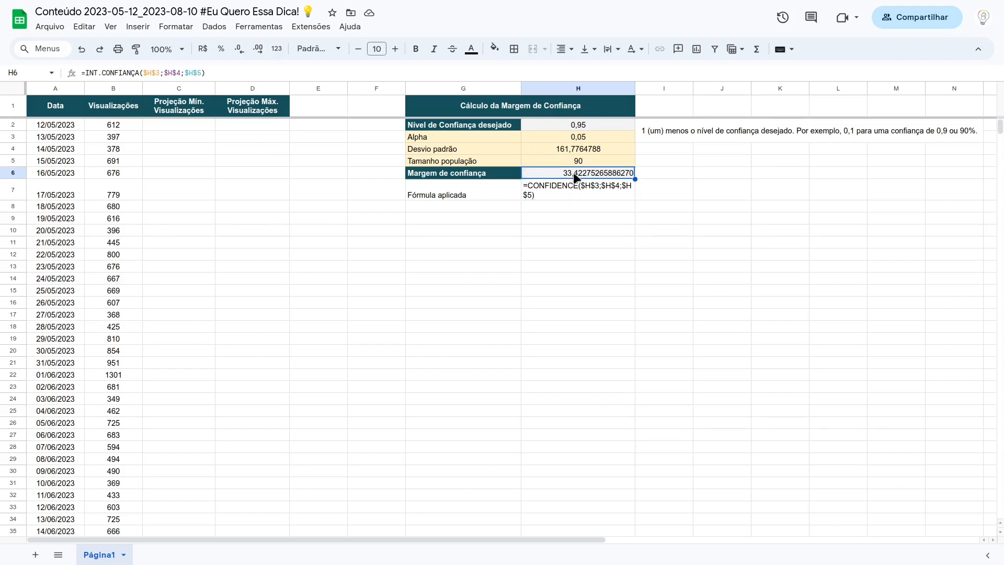
left_click(240, 50)
double_click(240, 49)
triple_click(240, 50)
triple_click(239, 50)
triple_click(240, 49)
left_click(239, 50)
left_click(563, 218)
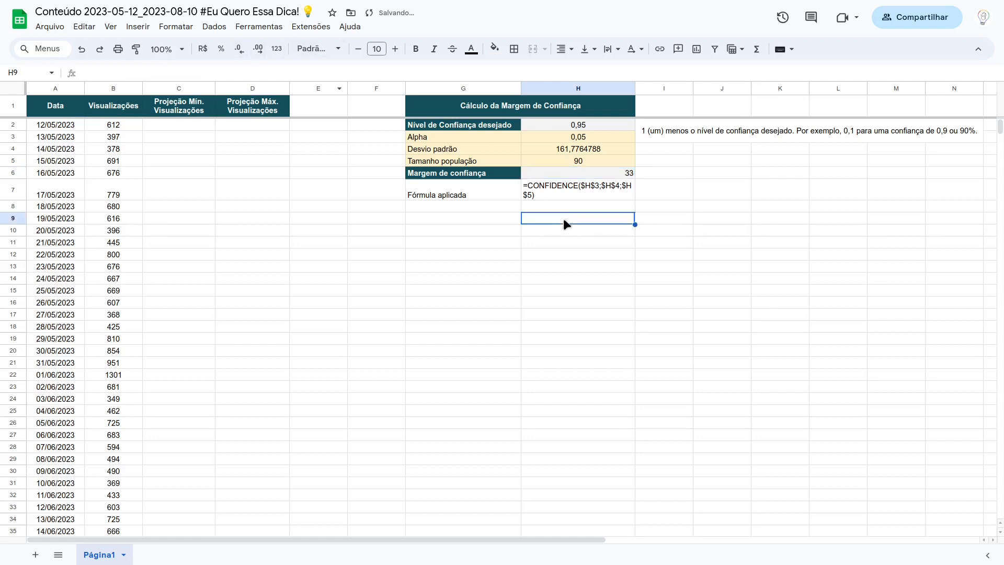
Step: Centre the Margem de confiança value horizontally in H6
left_click_drag(569, 171, 572, 155)
left_click(572, 172)
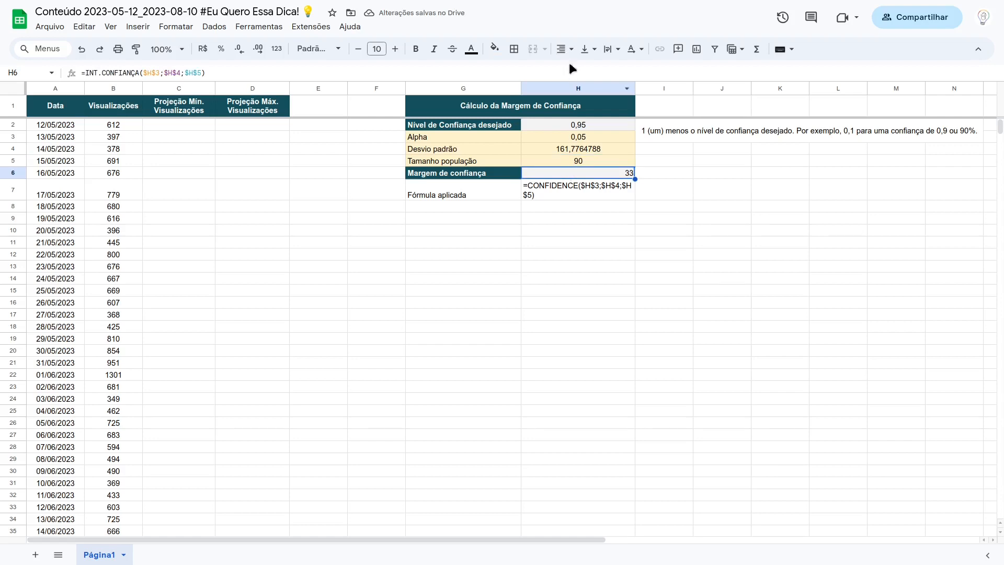
left_click(569, 52)
left_click(583, 71)
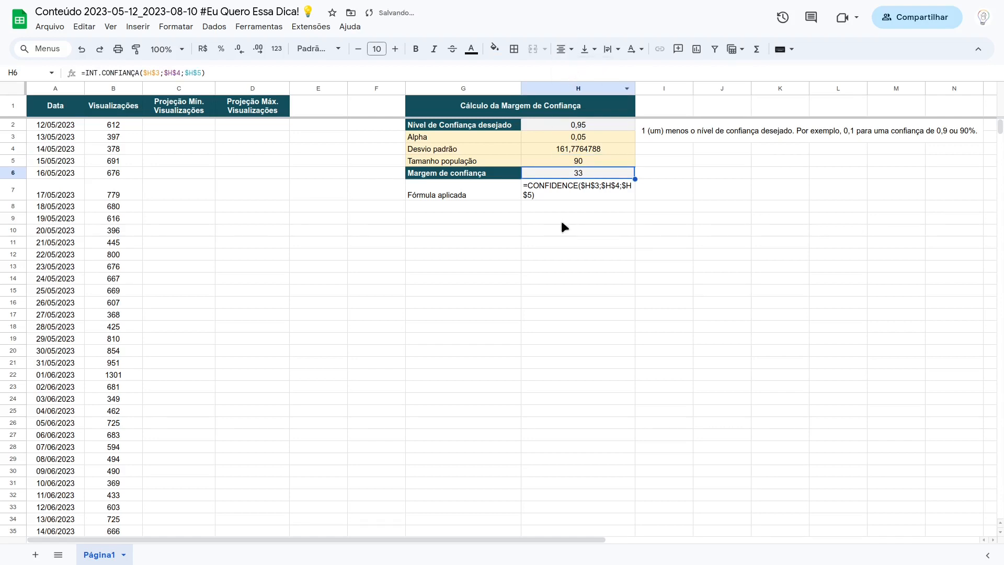
left_click(561, 218)
left_click(565, 175)
Step: Write the minimum projection for 10/08/2023 in C92 as =B92-$H$6, subtracting the absolute confidence margin from the forecast
scroll(262, 230, "down", 8)
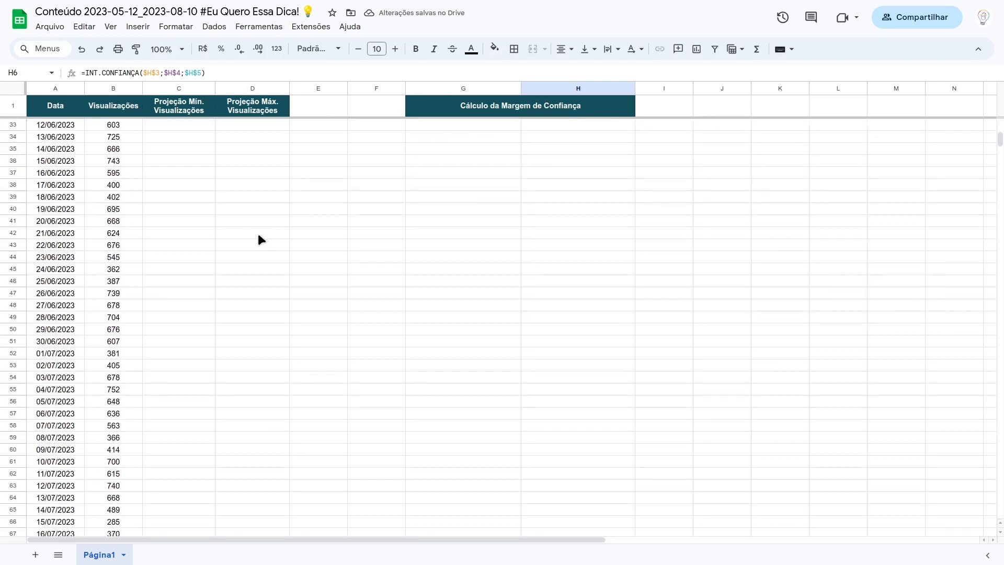
scroll(256, 241, "down", 14)
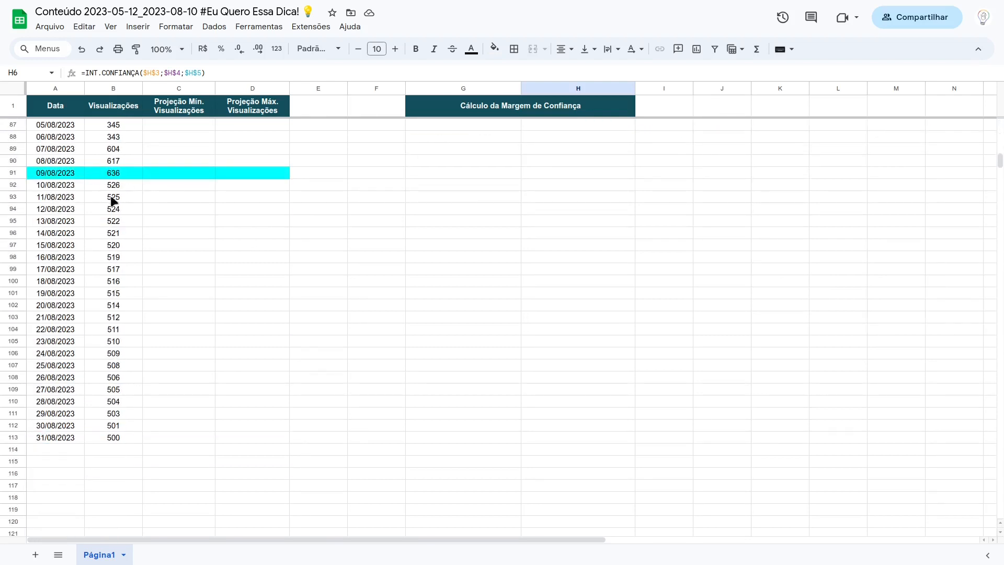
left_click(168, 185)
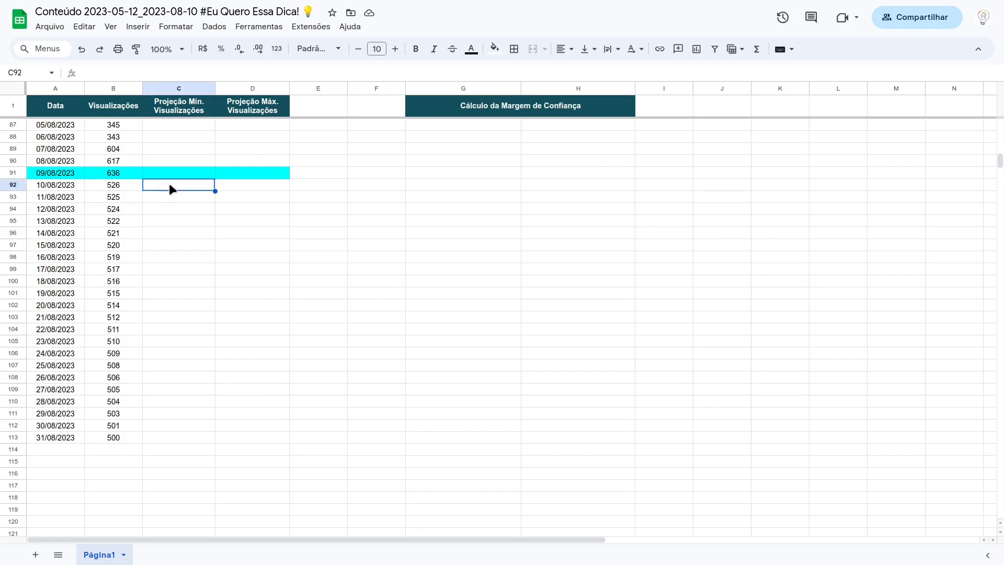
type("=")
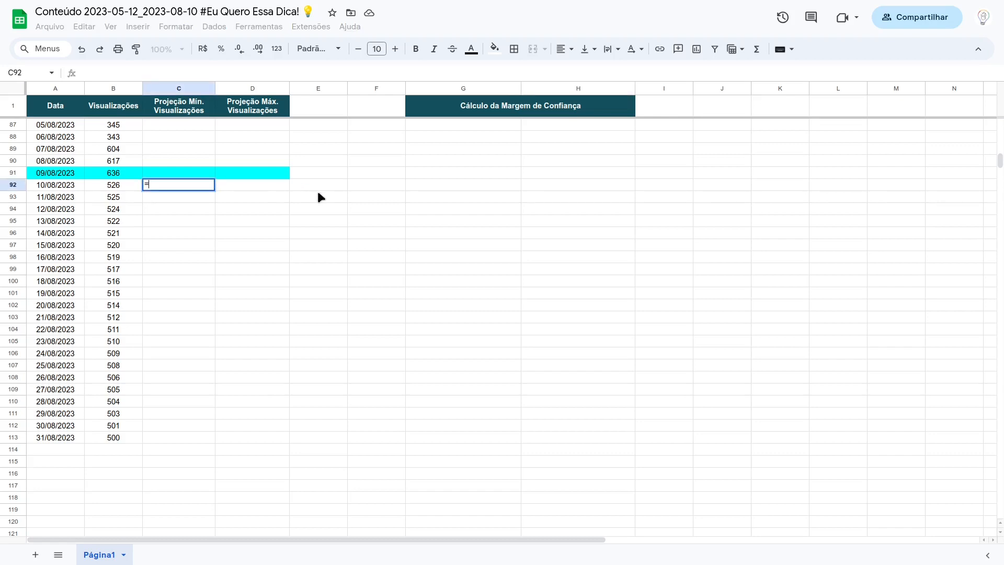
left_click(122, 186)
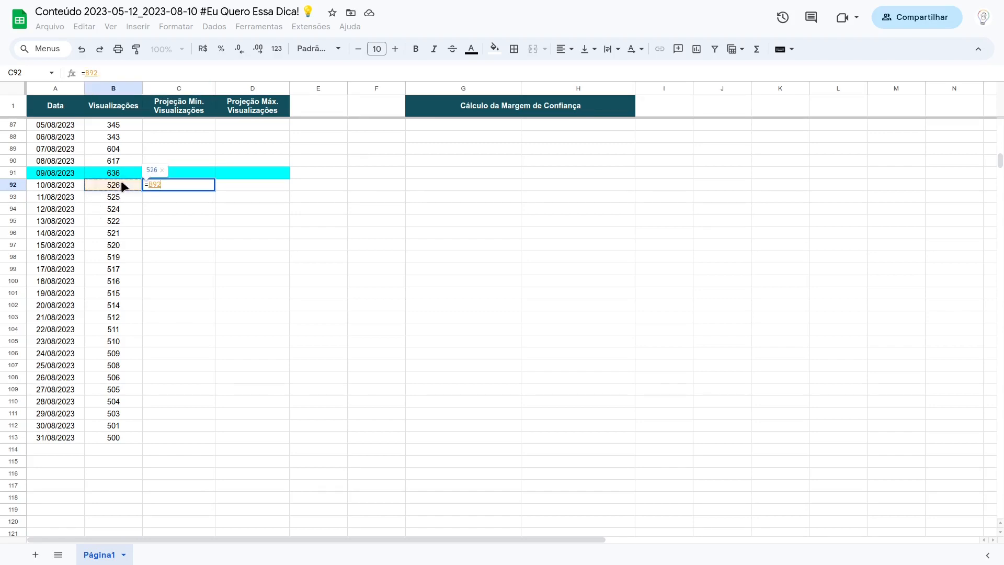
type("-")
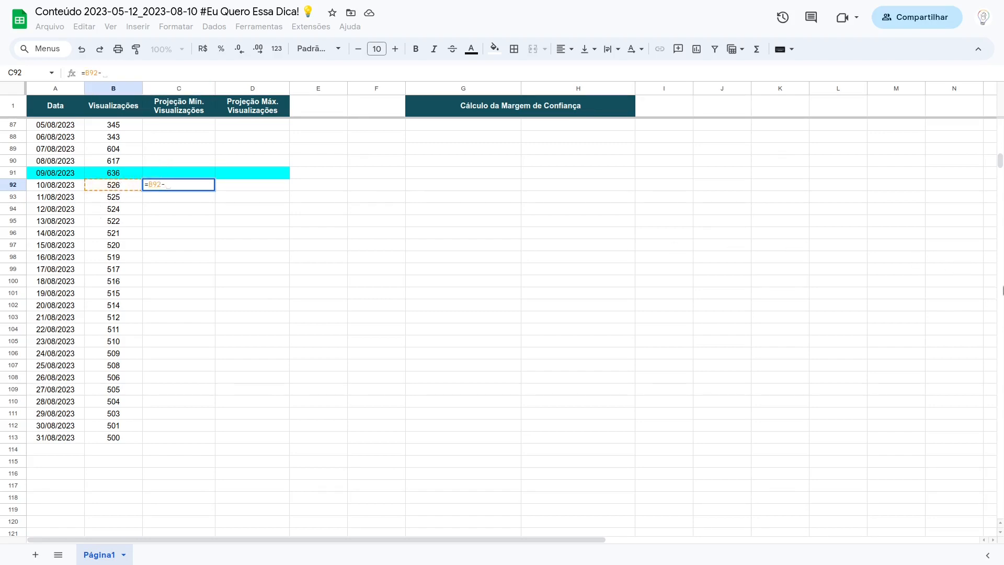
left_click_drag(1001, 160, 1001, 123)
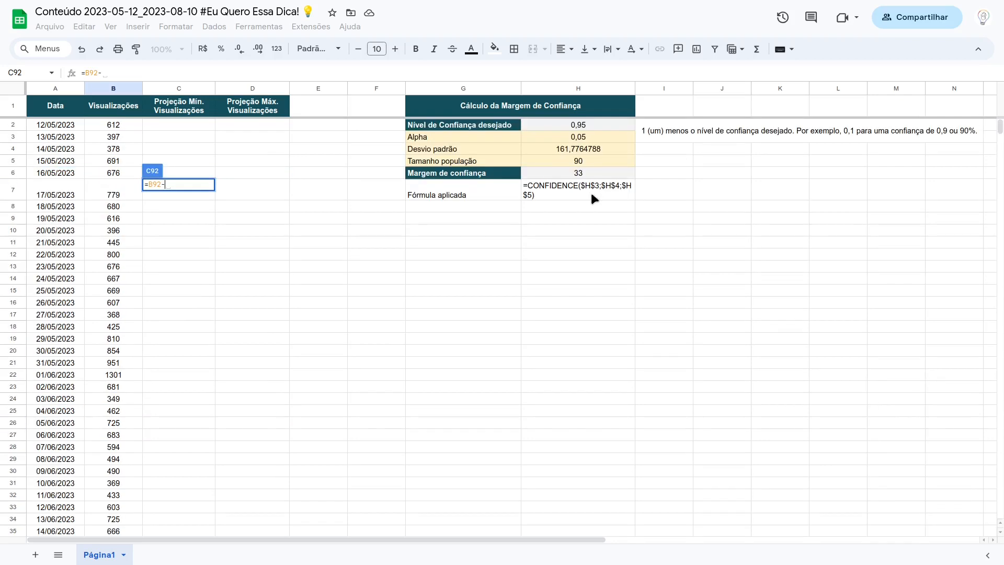
left_click(588, 177)
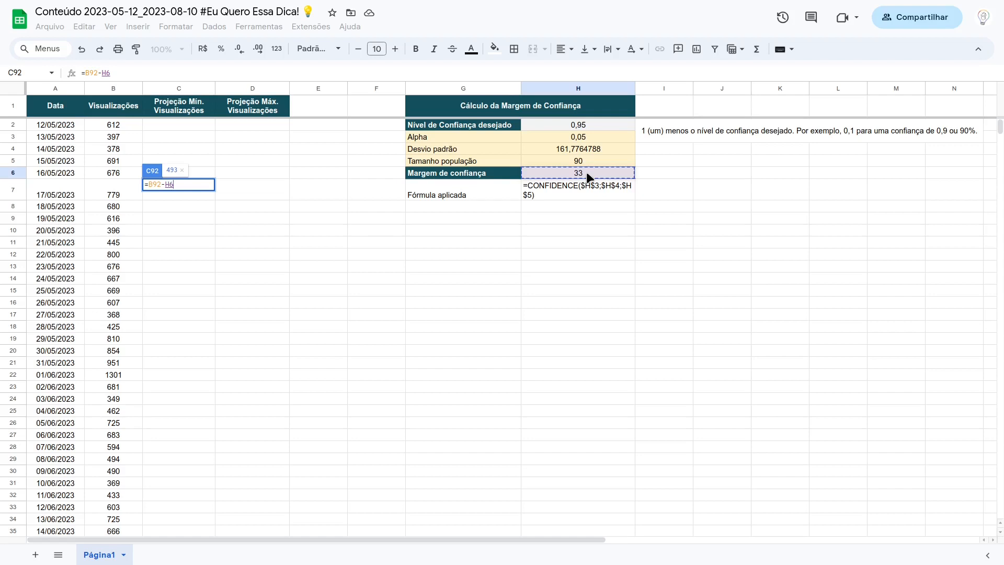
key("F4")
key("Return")
Step: Accept the suggested autofill of the minimum projection formula for the remaining forecast dates in column C
scroll(215, 313, "down", 4)
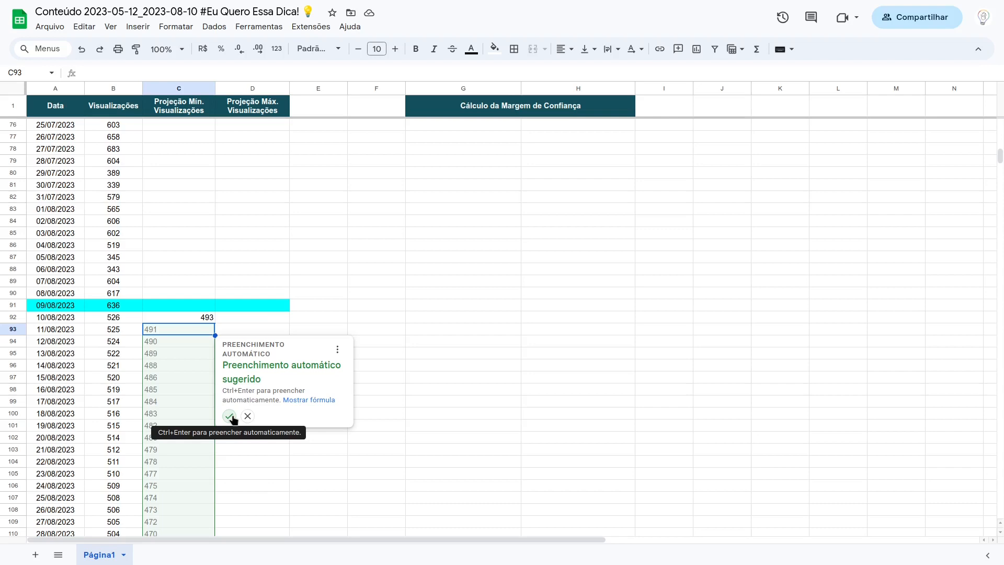
left_click(230, 416)
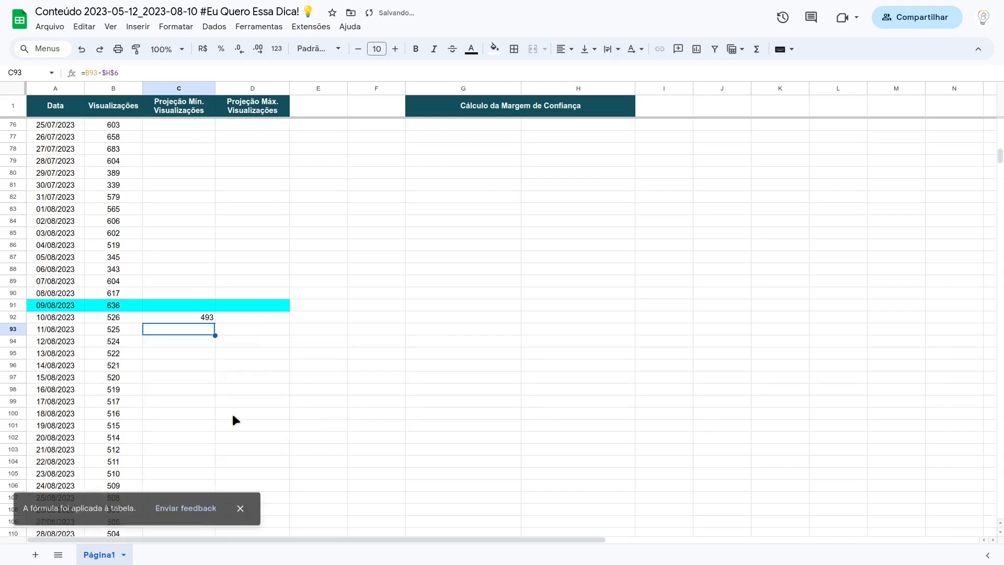
left_click(240, 505)
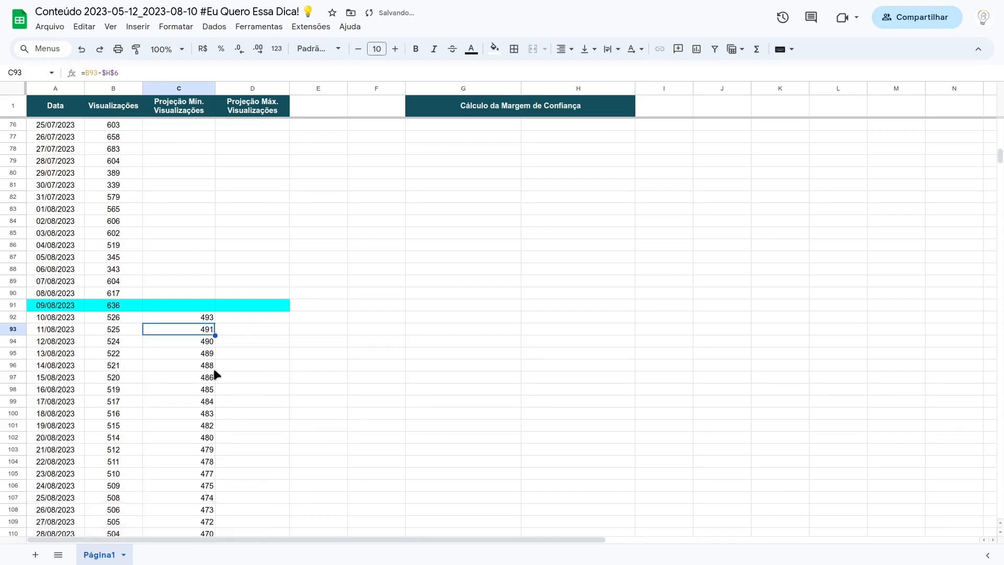
Step: Try to copy the minimum projection formula from C92 across into D92 and inspect the copied reference
left_click(202, 321)
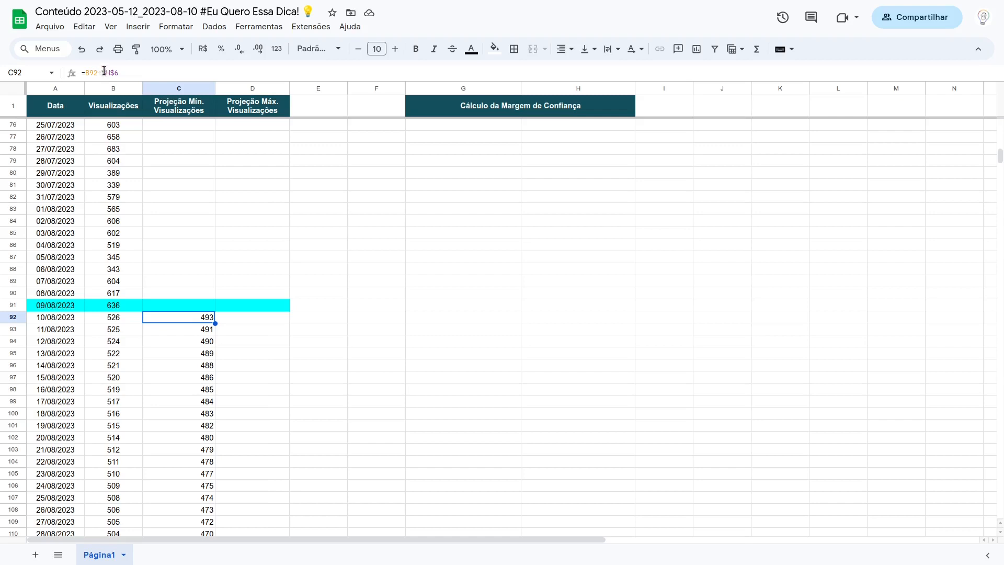
left_click(122, 317)
left_click(206, 320)
left_click(241, 320)
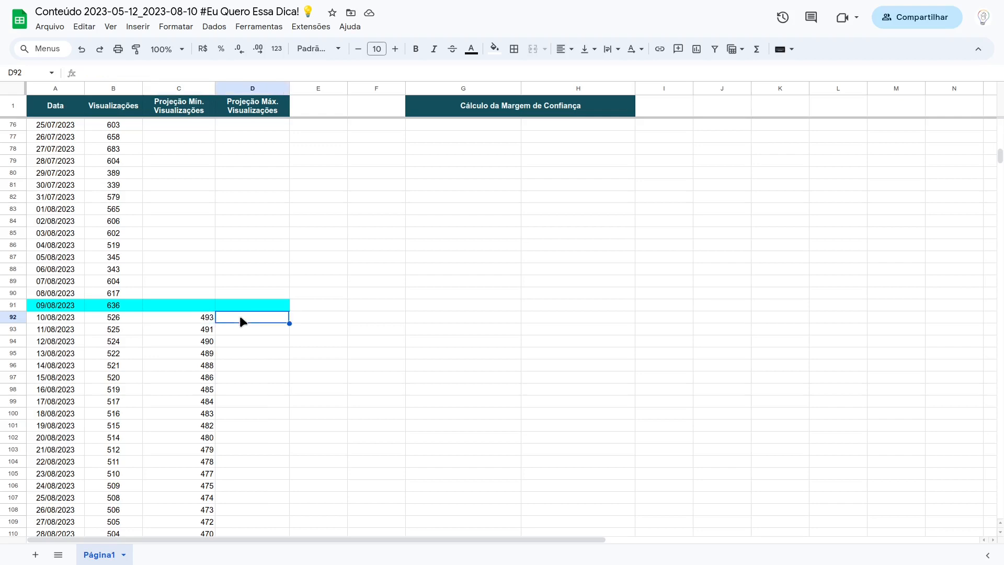
left_click(210, 318)
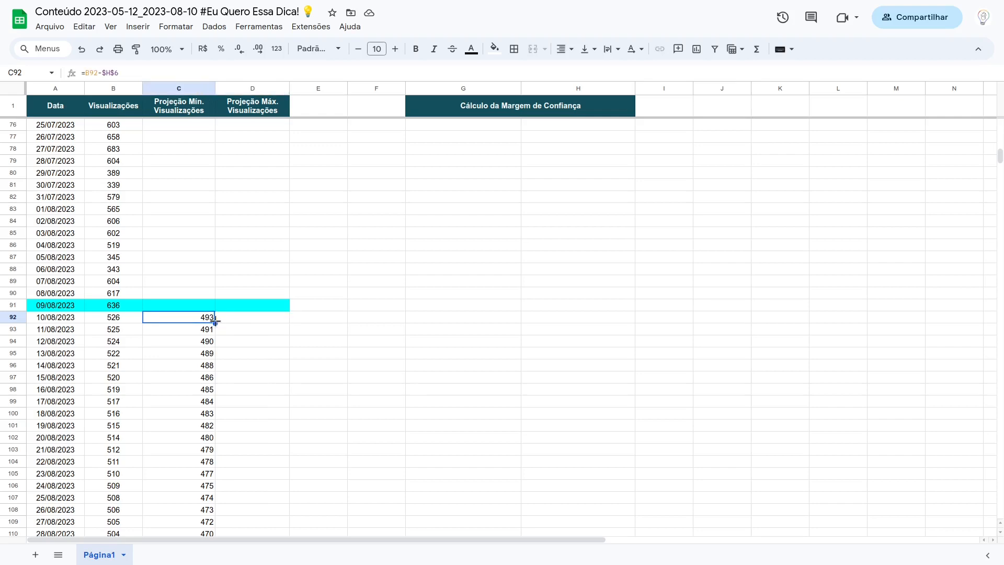
left_click_drag(215, 321, 266, 316)
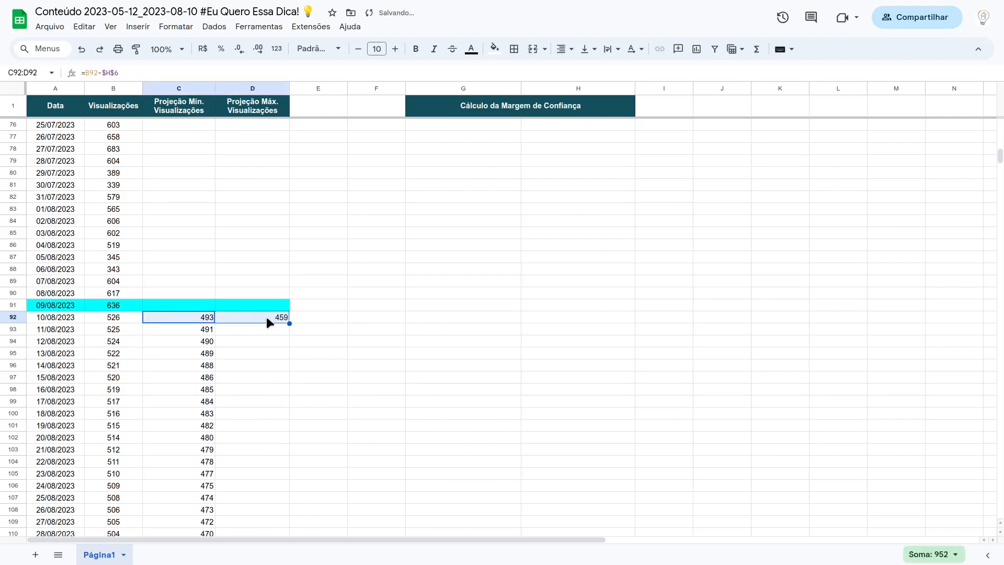
left_click(265, 316)
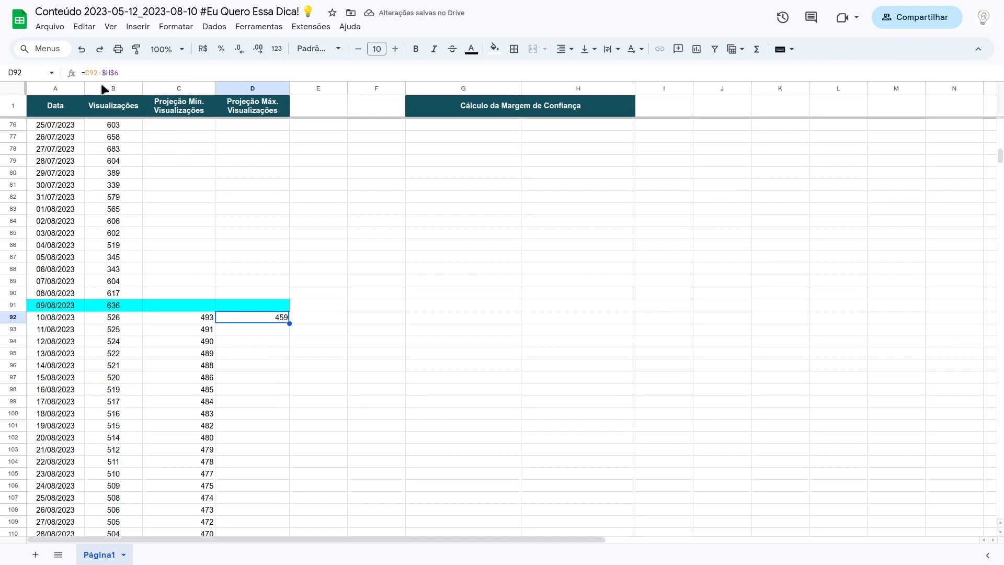
Step: Change the C92 formula to =$B92-$H$6 and fill it down through C113
left_click(200, 320)
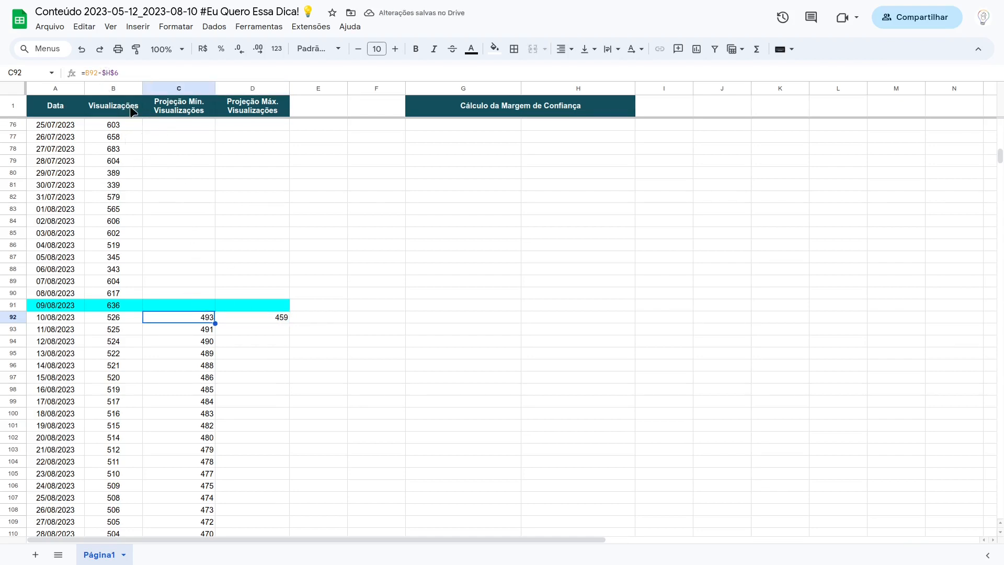
key("F2")
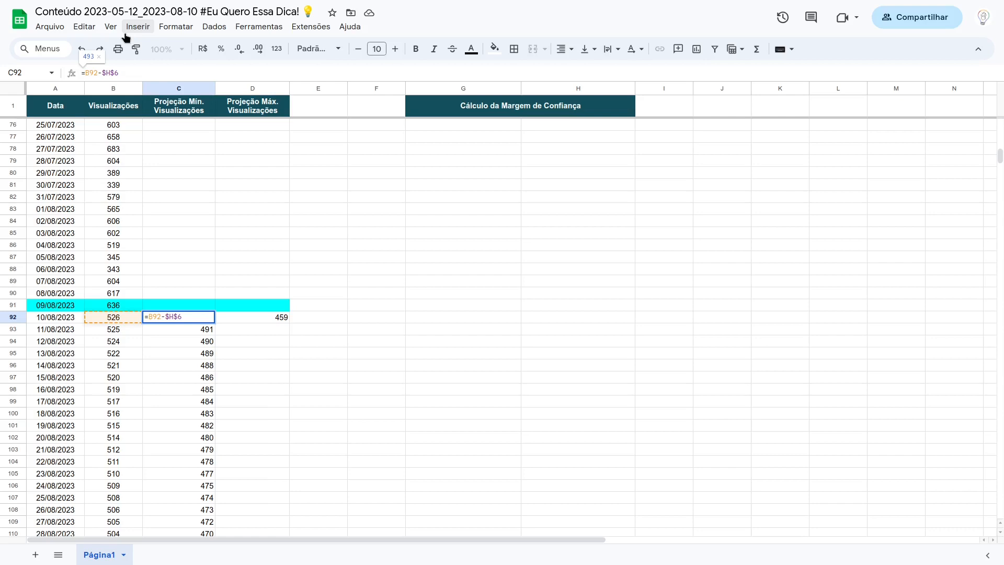
type("$")
key("Return")
left_click(212, 320)
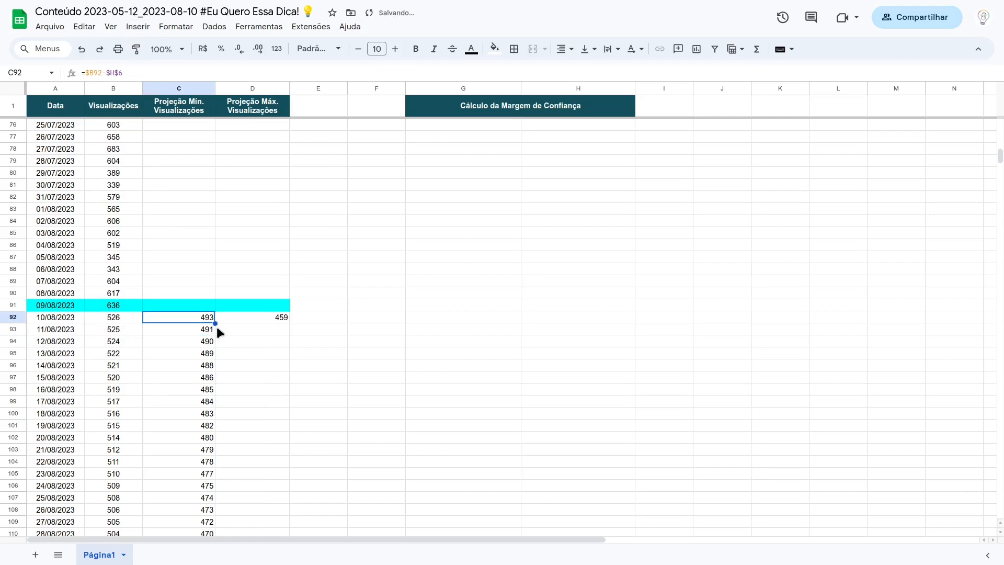
left_click_drag(215, 323, 215, 484)
scroll(217, 338, "up", 3)
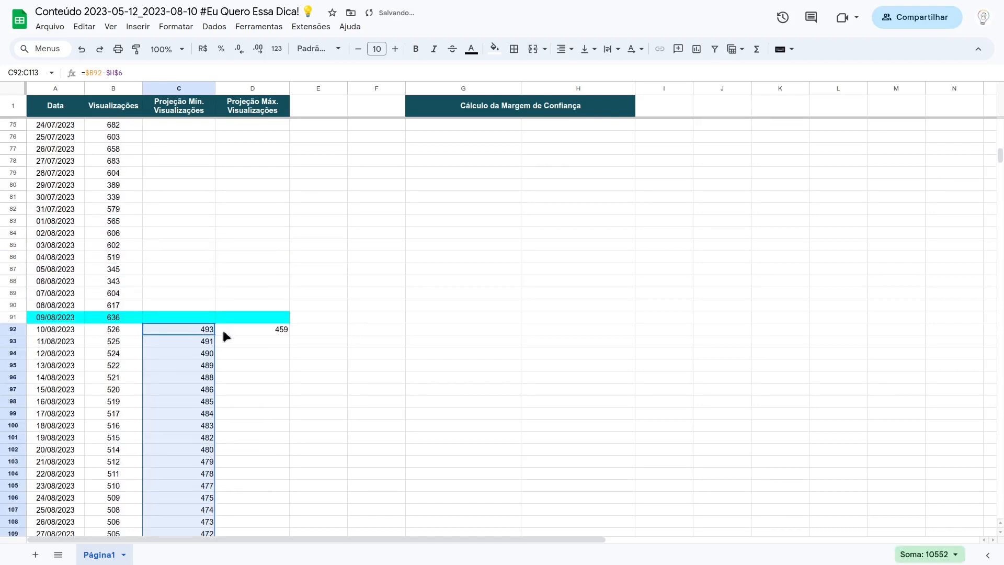
Step: Copy the =$B92-$H$6 formula from C92 across into the Projeção Máx. Visualizações cell D92
left_click(207, 329)
left_click_drag(215, 335, 284, 331)
left_click(283, 330)
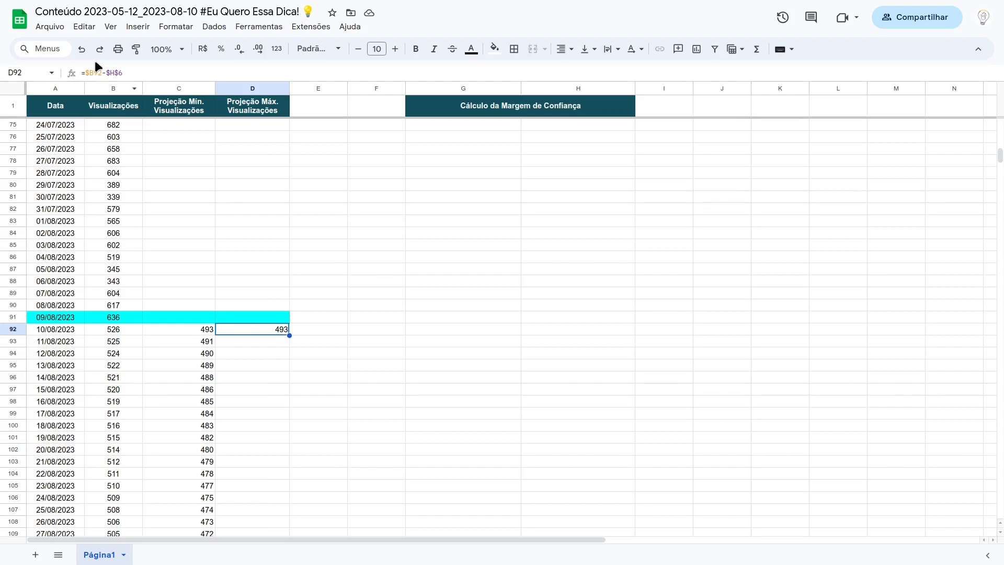
left_click(107, 73)
key("BackSpace")
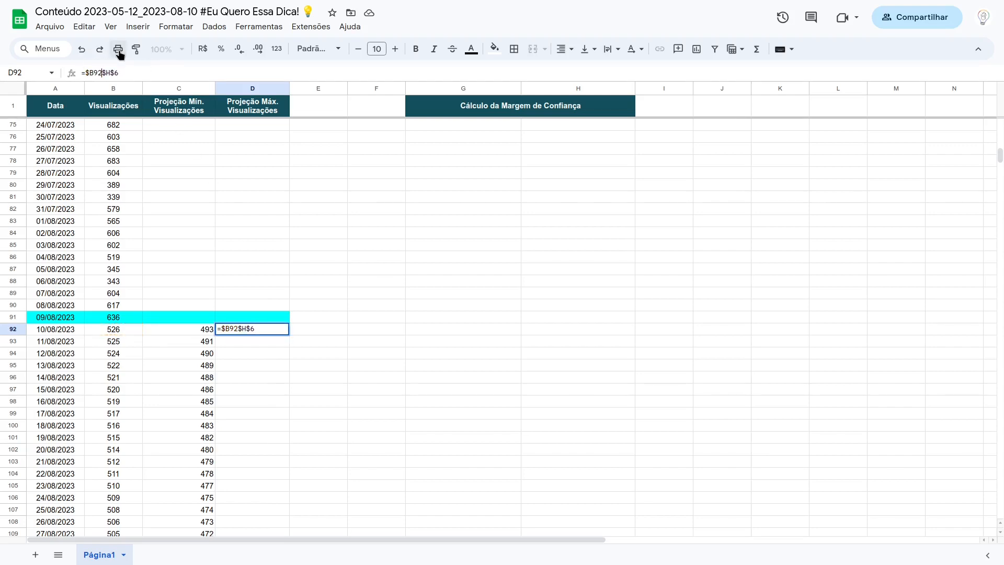
type("+")
key("Delete")
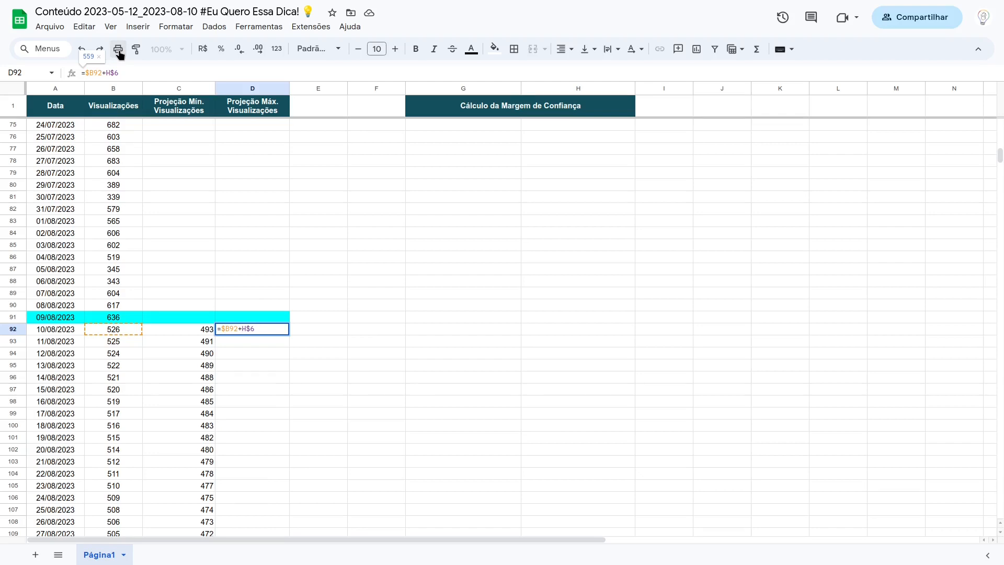
key("Escape")
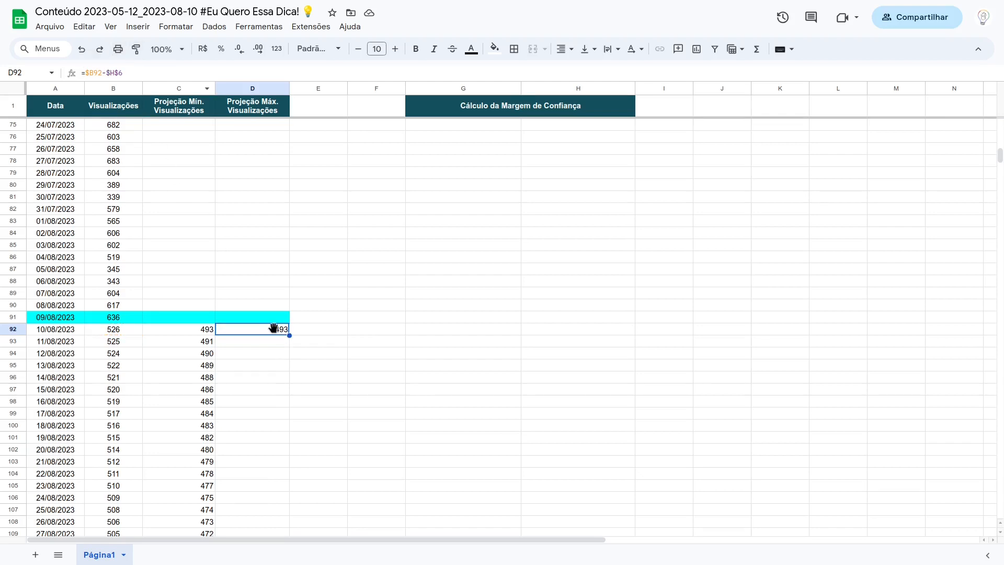
Step: Change the D92 formula to =$B92+$H$6 and accept the suggested autofill for the remaining maximum projections in column D
left_click(102, 73)
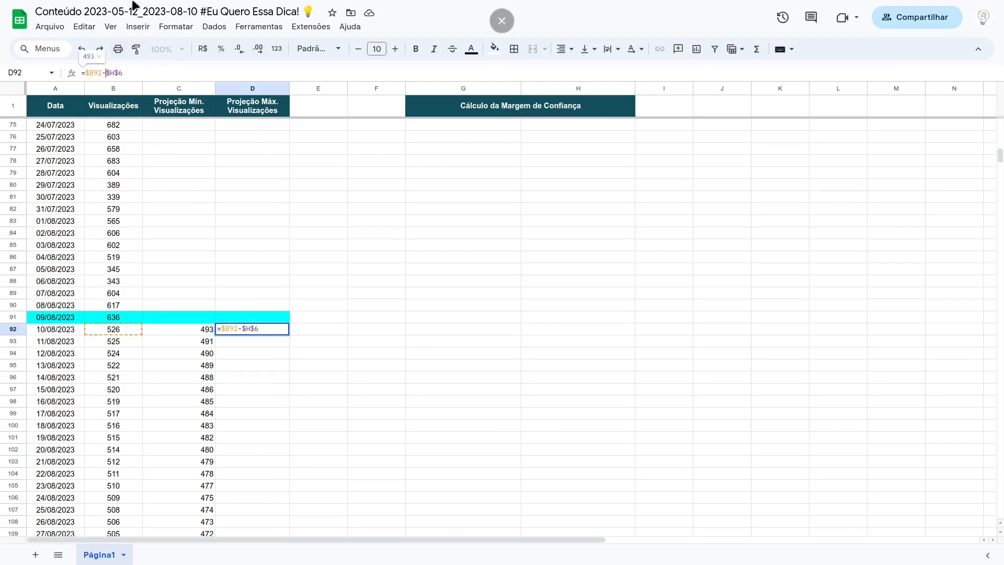
key("Delete")
type("+")
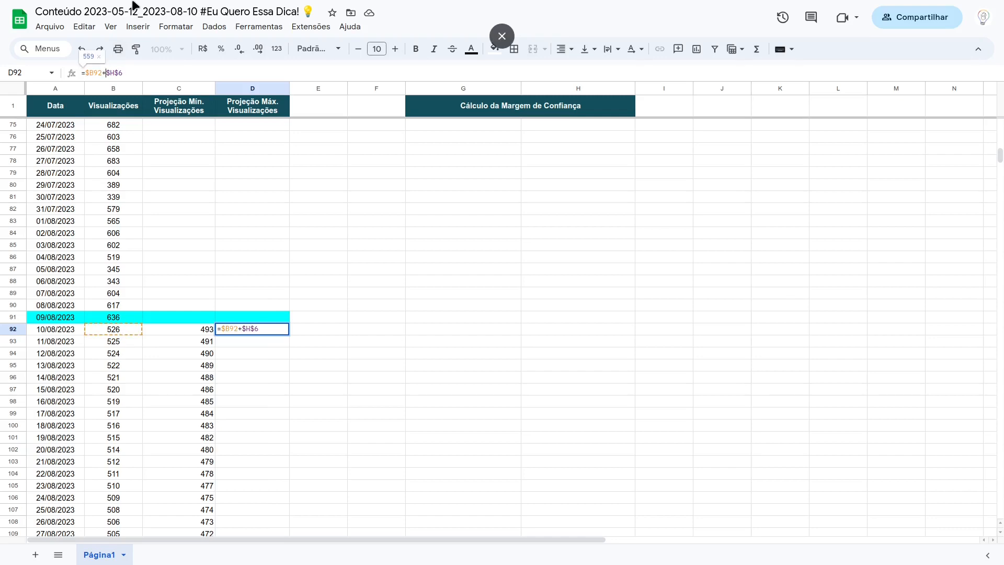
key("Return")
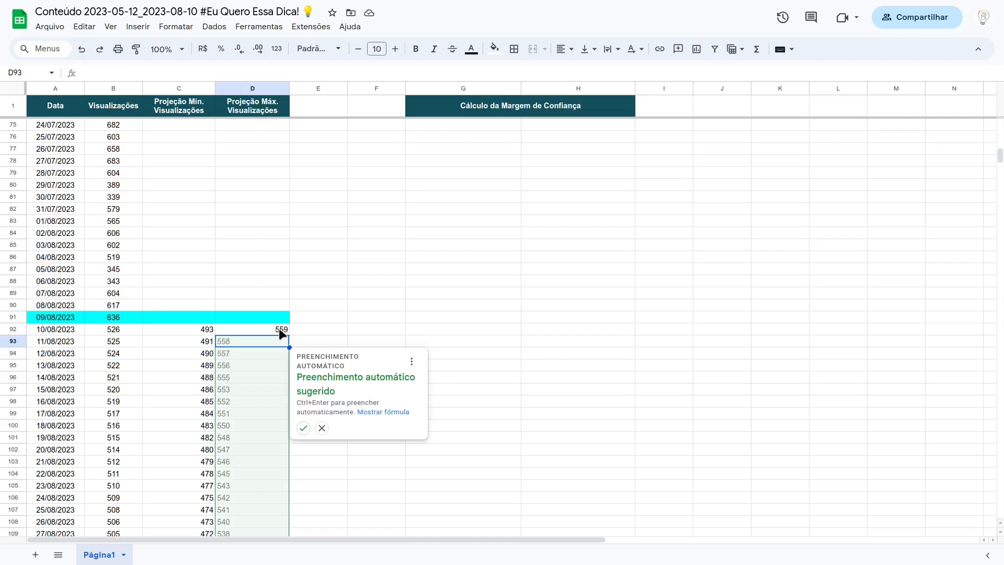
left_click(304, 434)
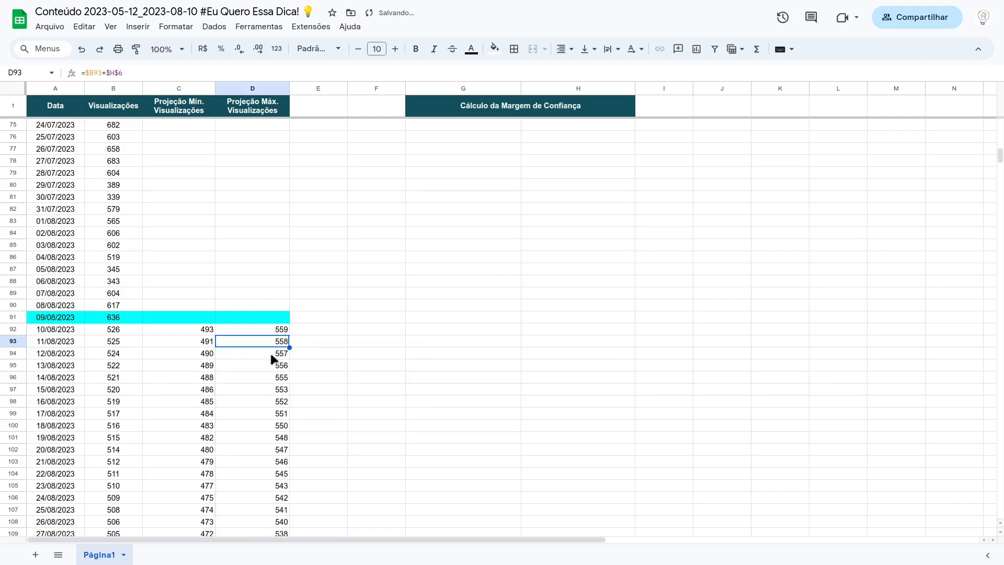
Step: Centre the minimum and maximum projection values in C92:D113 horizontally
left_click(209, 328)
key("shift+Right")
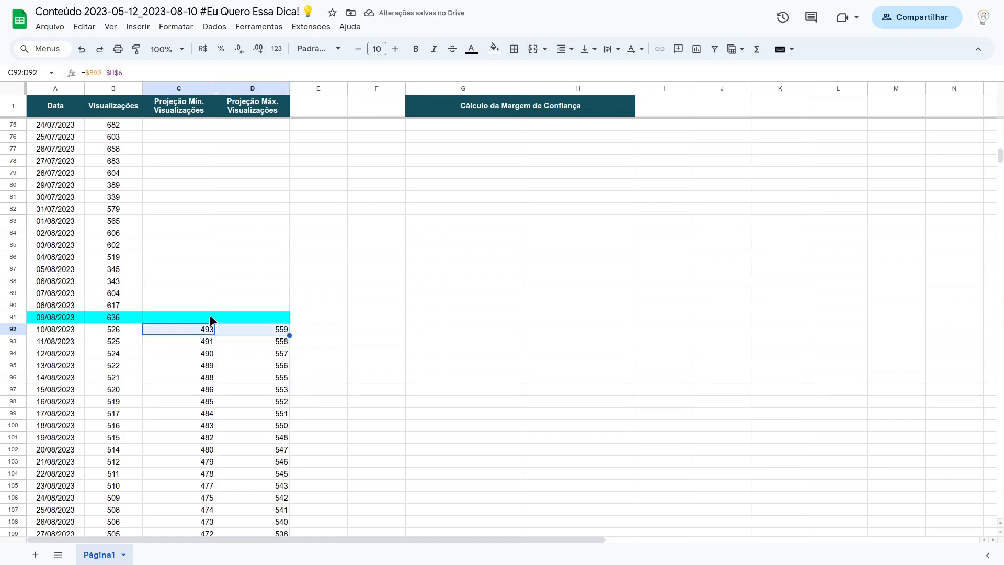
key("ctrl+shift+Down")
left_click(562, 48)
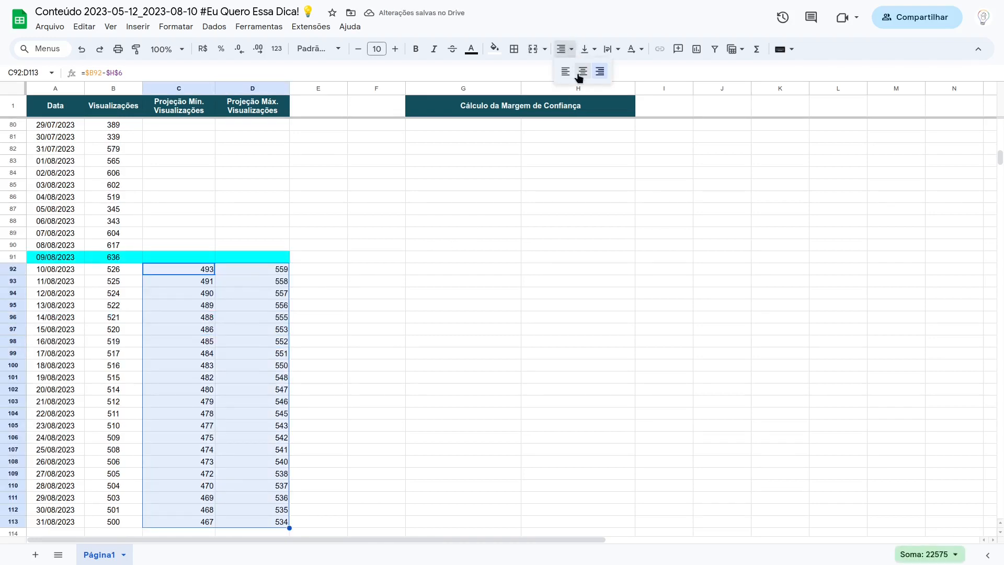
left_click(579, 74)
Step: Review the forecast, minimum and maximum projection formulas for 10/08/2023 in row 92, and the confidence margin table
left_click(159, 268)
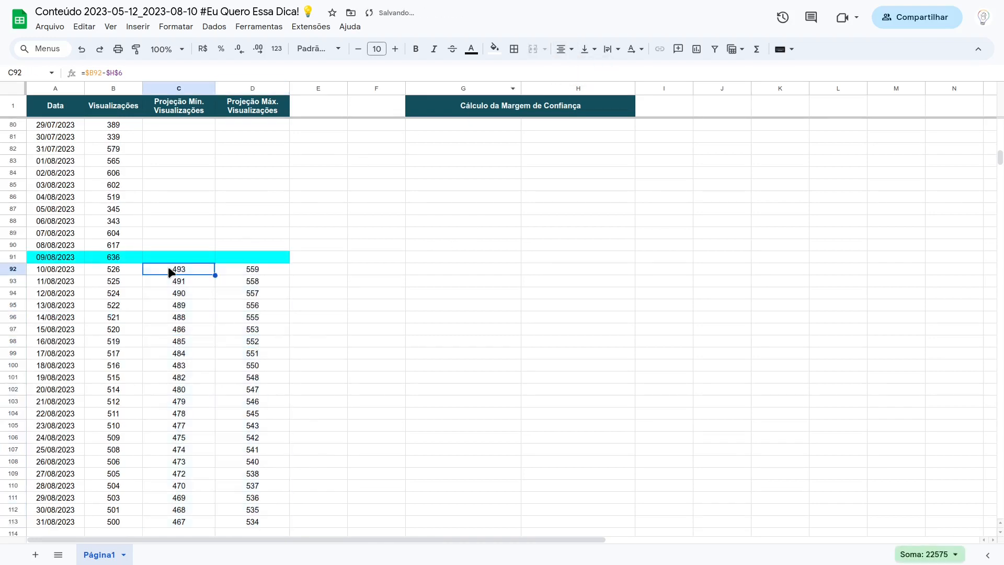
left_click(125, 271)
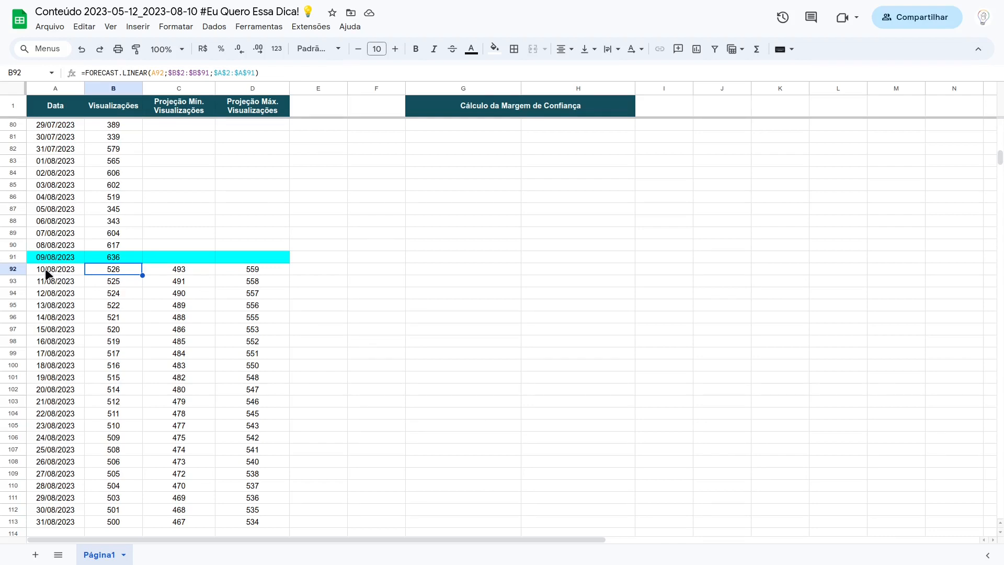
left_click(182, 273)
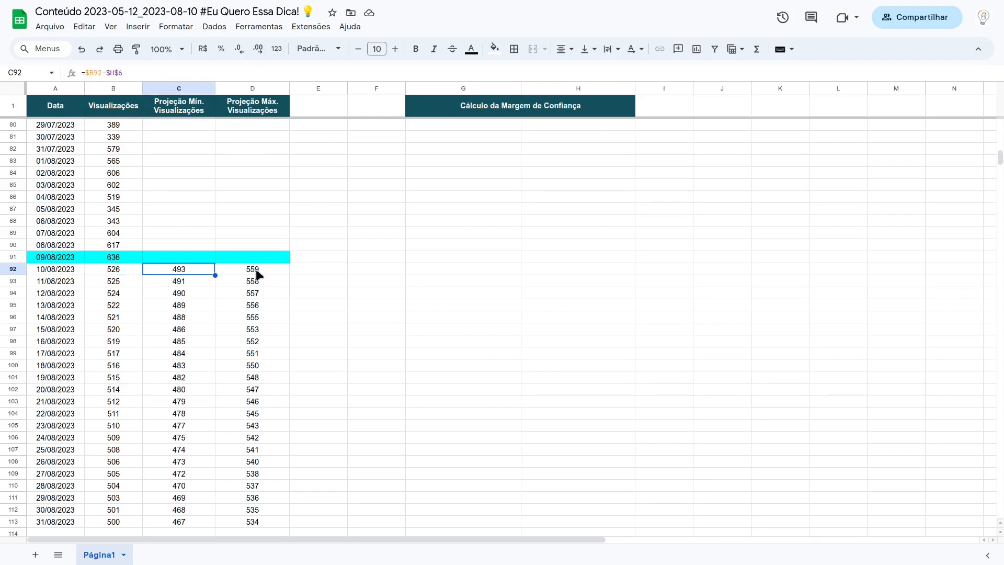
left_click(272, 274)
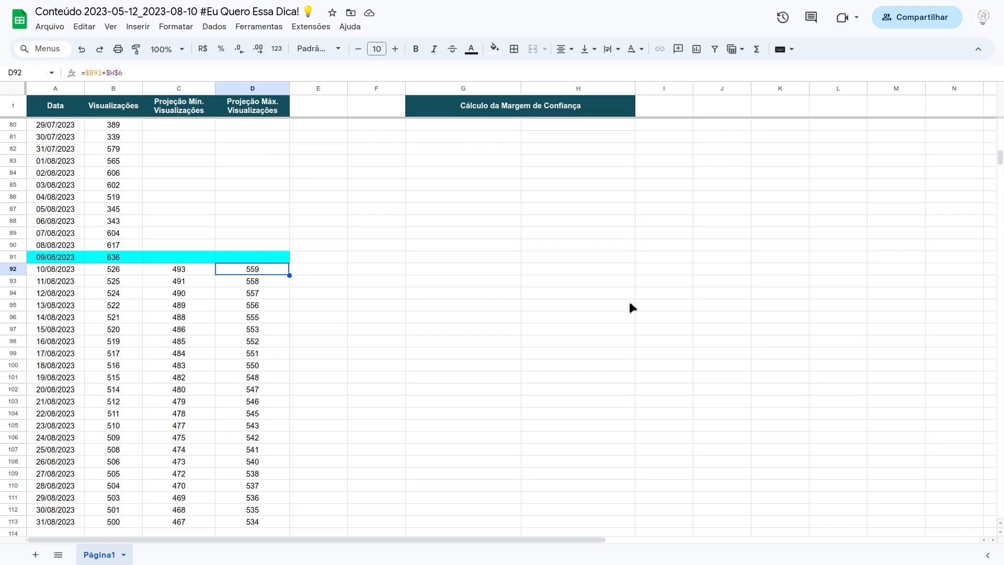
left_click_drag(999, 157, 999, 125)
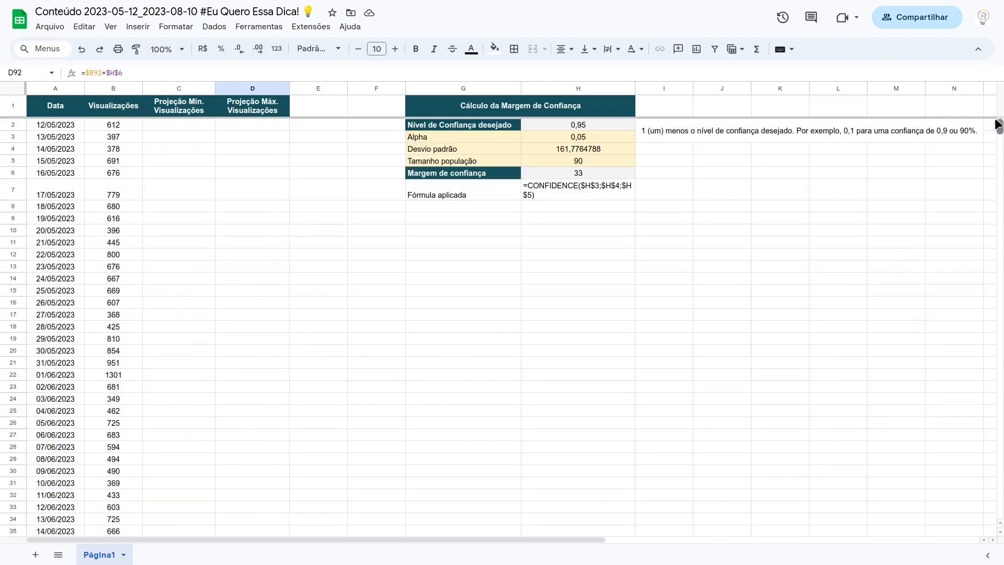
Step: Insert a line chart from the whole data table A1:D113, plotting views with minimum and maximum projections by date, and close the chart editor
left_click(57, 110)
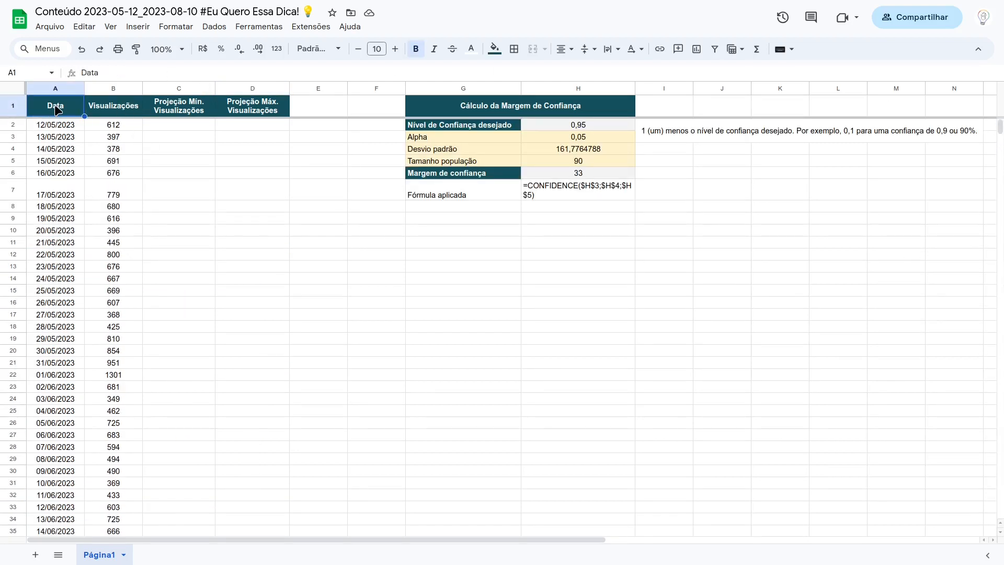
key("ctrl+a")
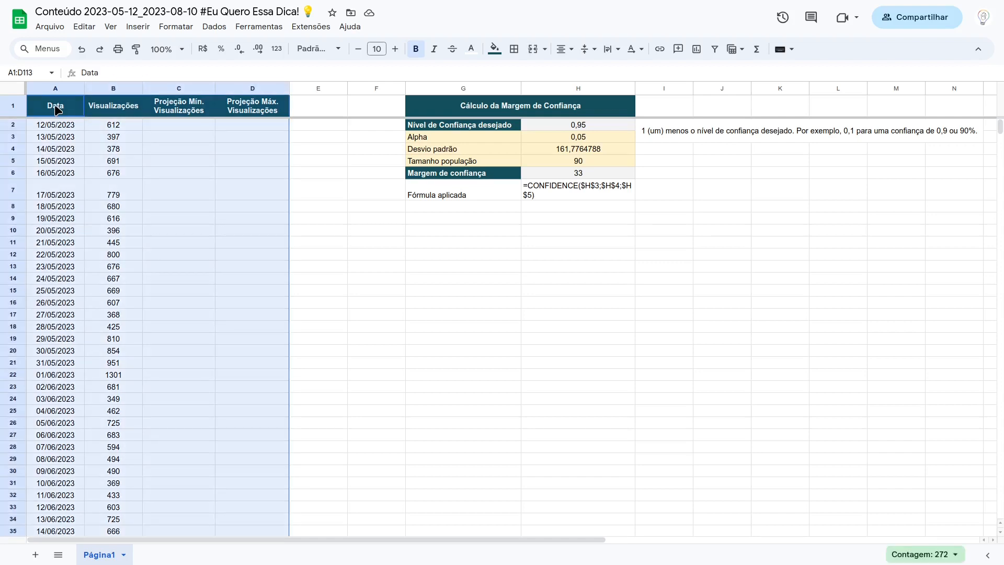
left_click(67, 110)
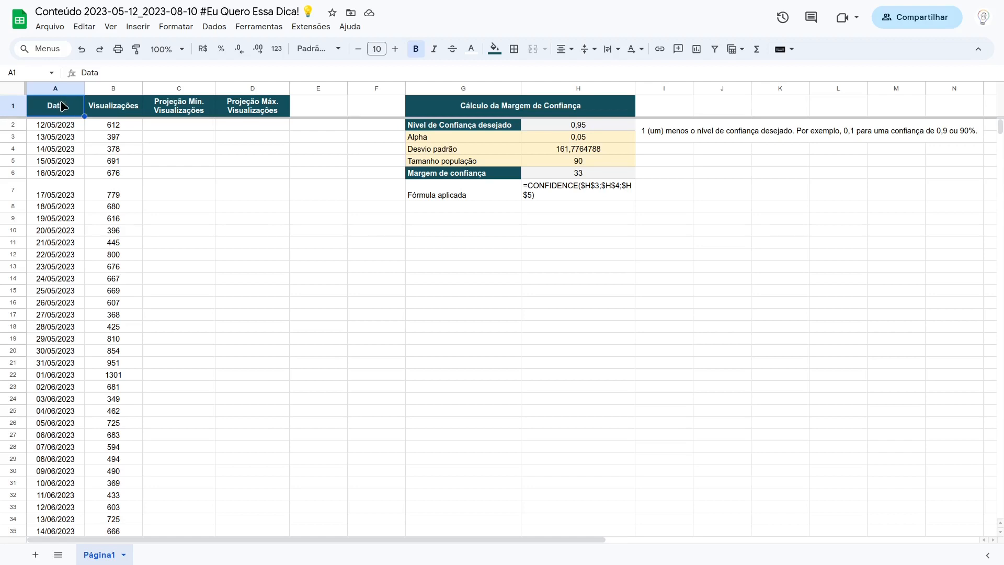
key("ctrl+a")
scroll(117, 152, "down", 15)
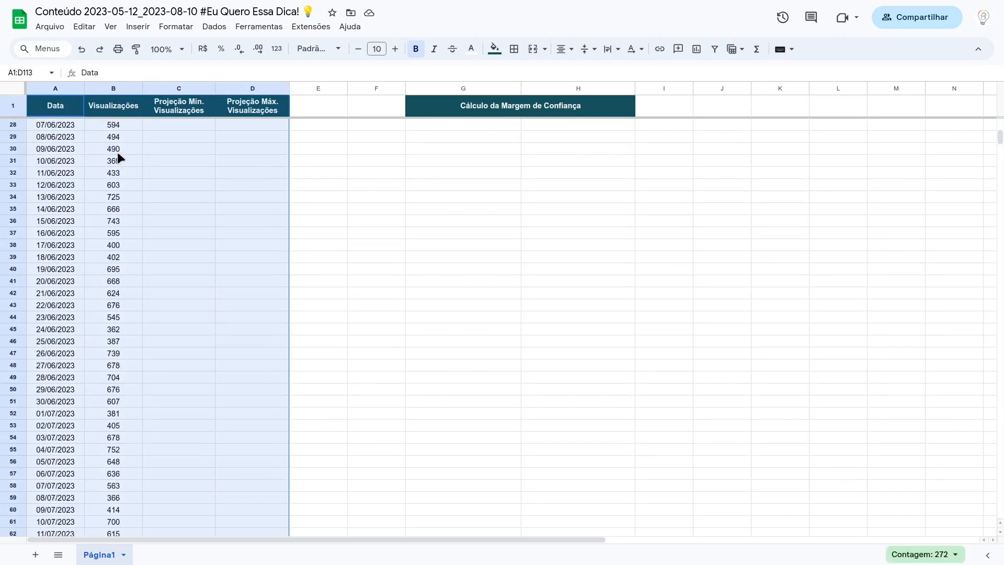
scroll(120, 152, "down", 6)
scroll(119, 152, "up", 20)
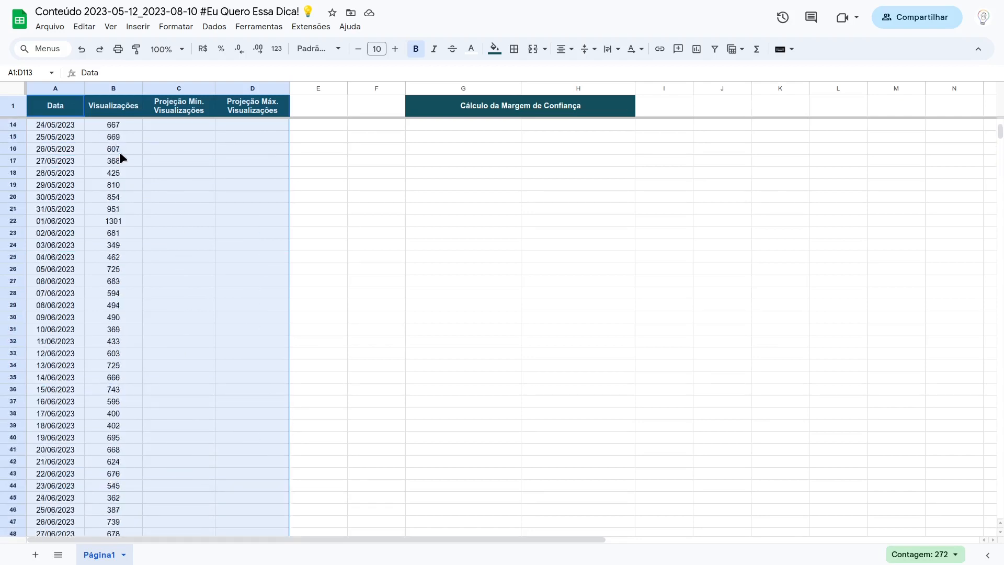
left_click(699, 50)
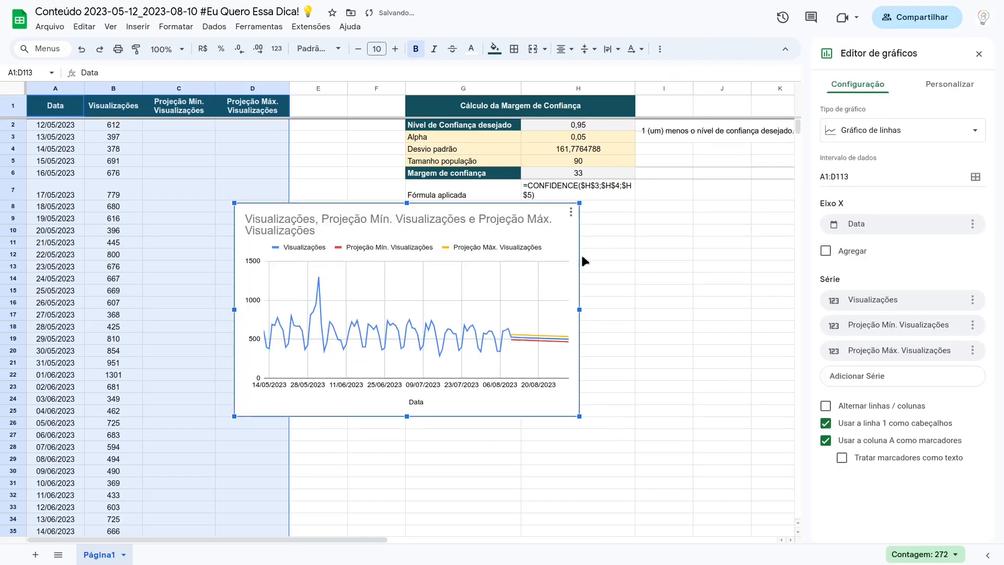
left_click(979, 54)
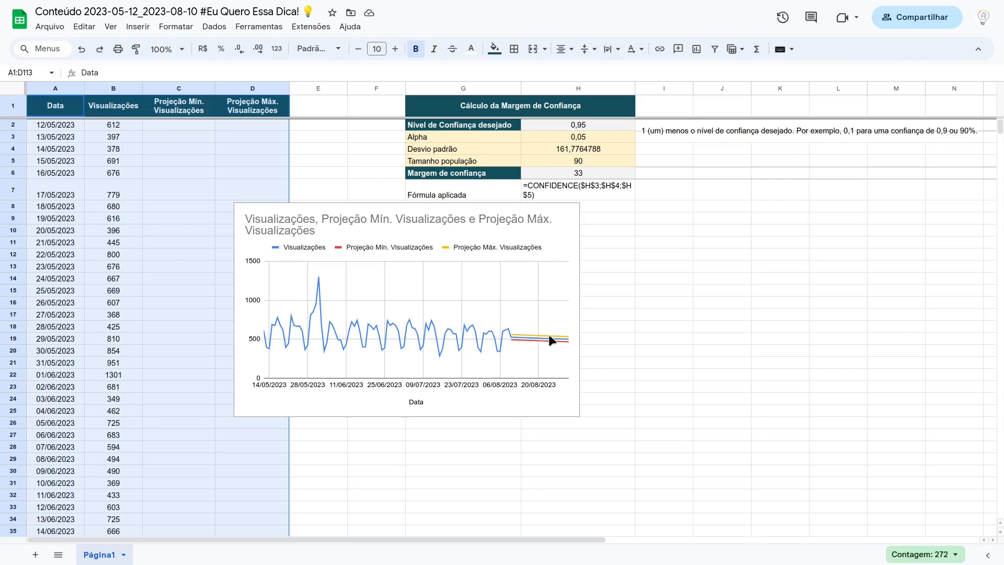
Step: Compare the forecast rows from 10/08/2023 to 31/08/2023 with the projection lines in the chart, and clear the table selection
scroll(138, 346, "down", 6)
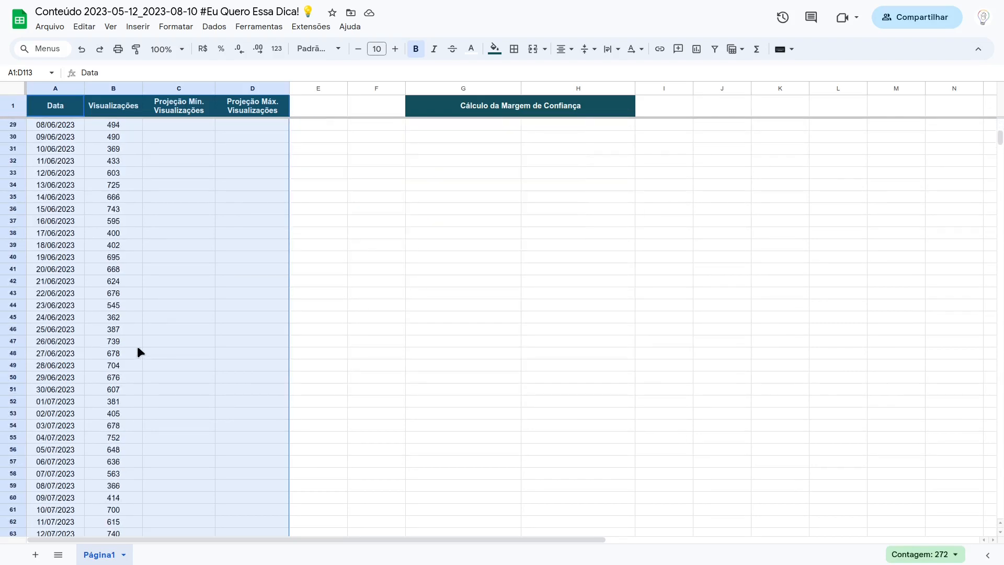
scroll(137, 346, "down", 12)
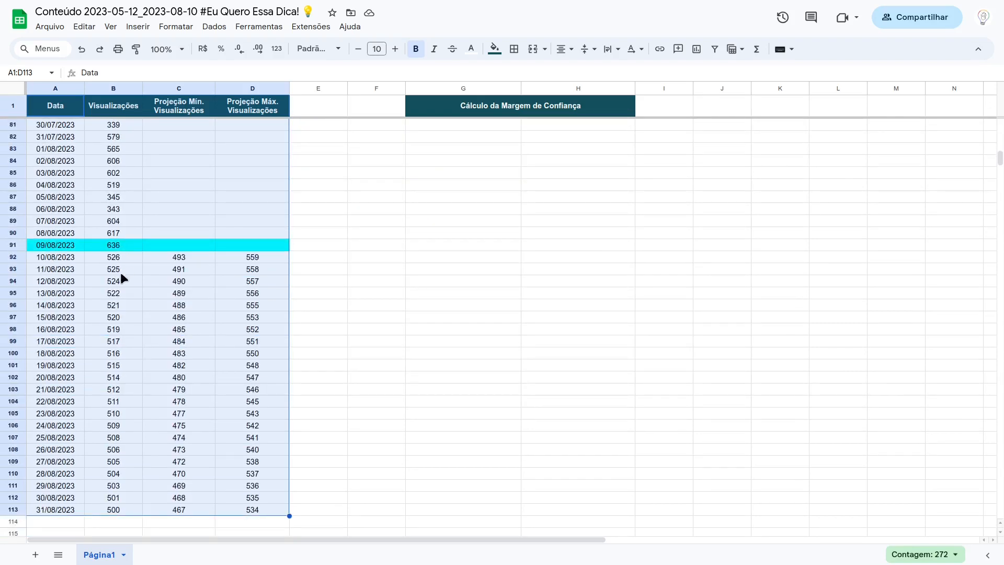
scroll(450, 230, "up", 18)
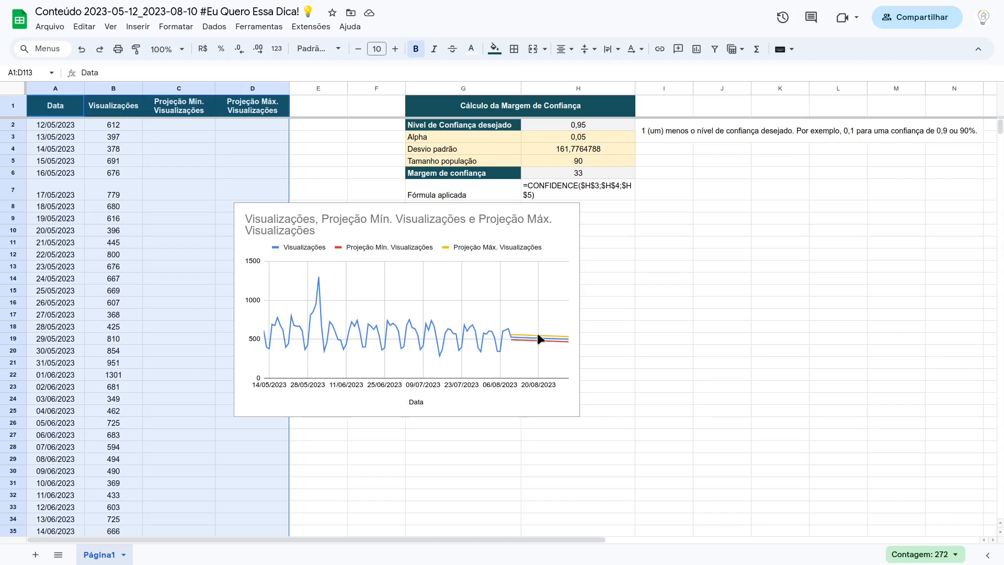
left_click(630, 303)
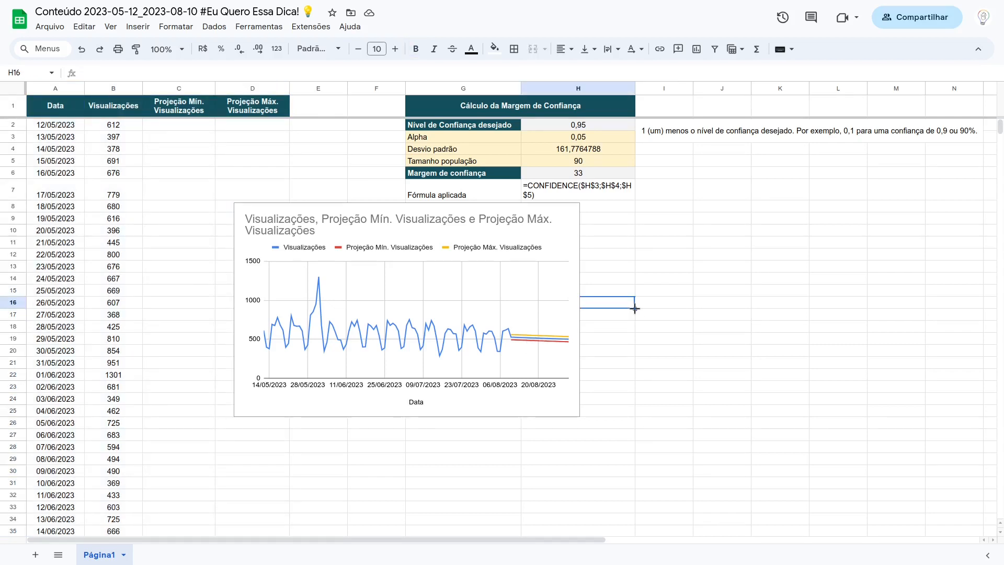